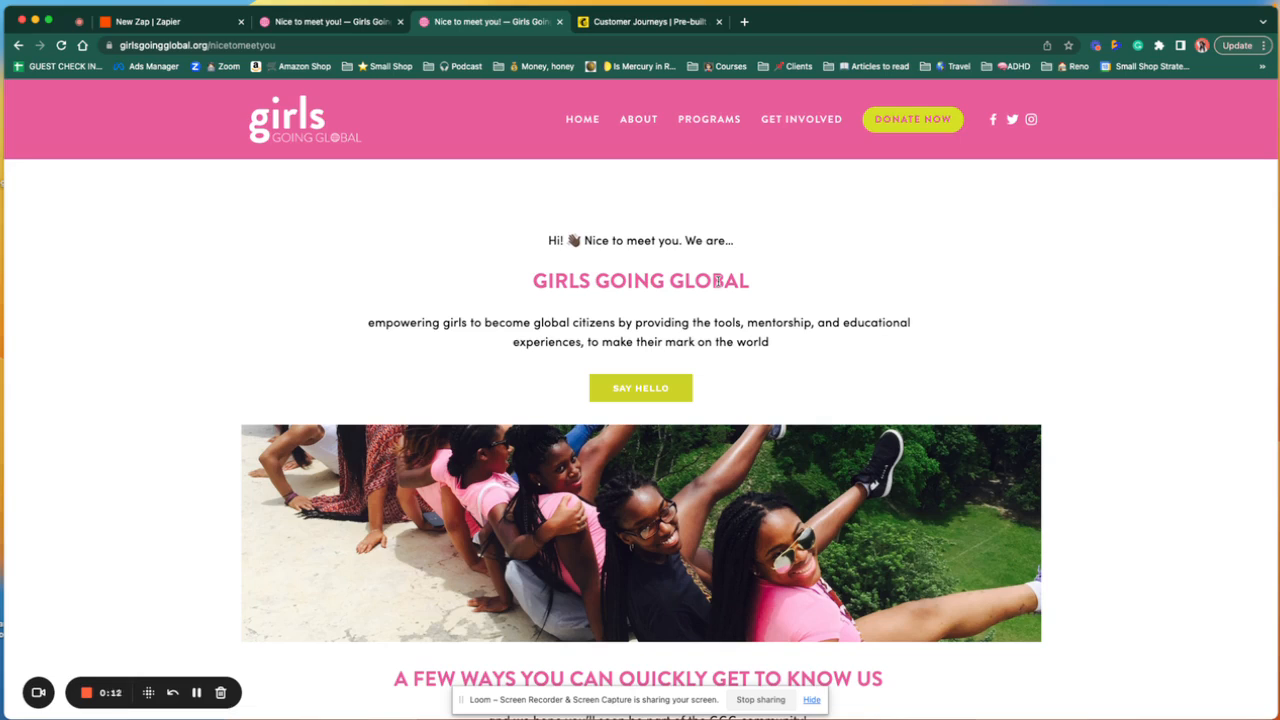
left_click(816, 706)
left_click(811, 701)
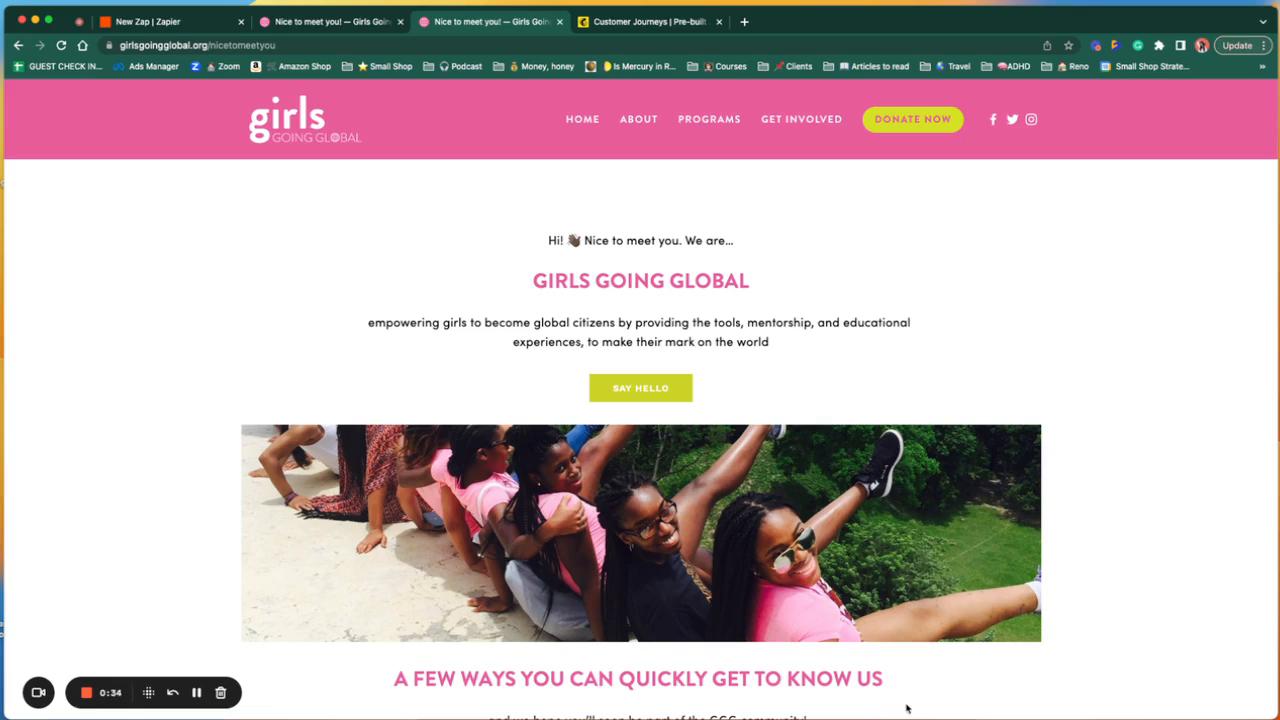
Open the Home - Newsletter (Copy) (Copy) section of the Nice to meet you! page for editing in Squarespace.
scroll(727, 577, "down", 10)
scroll(705, 585, "down", 10)
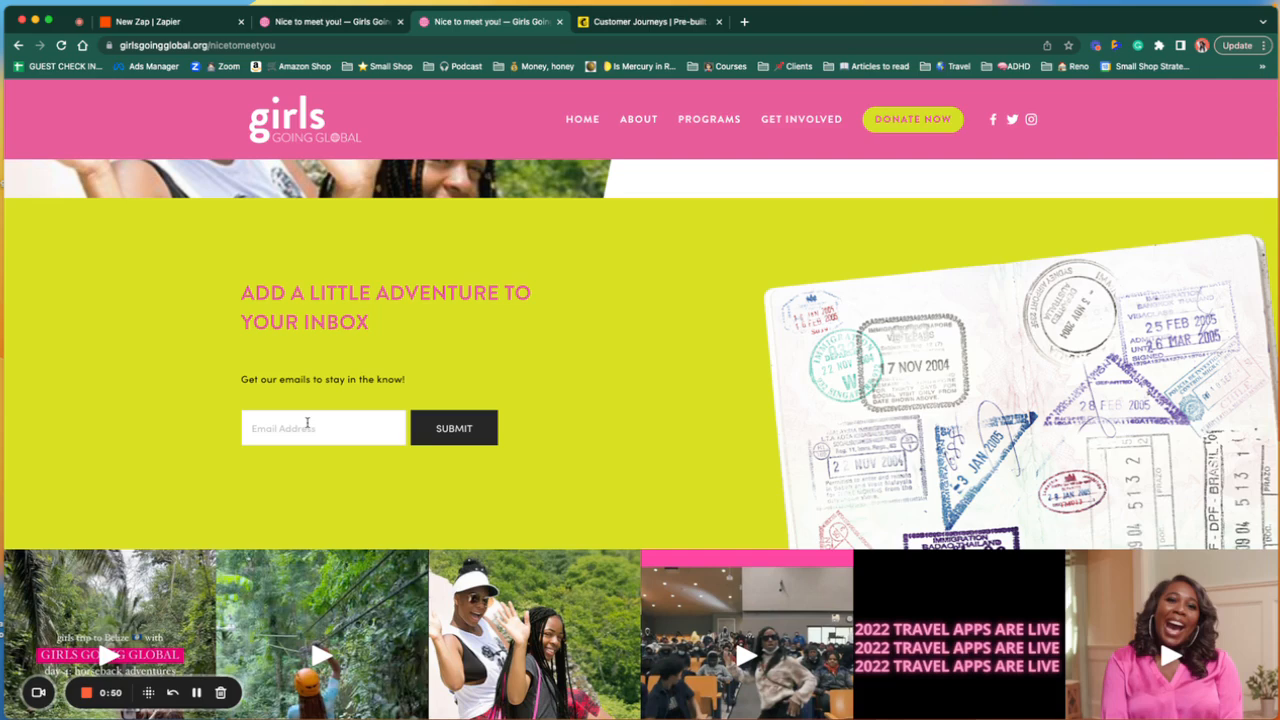
left_click(337, 22)
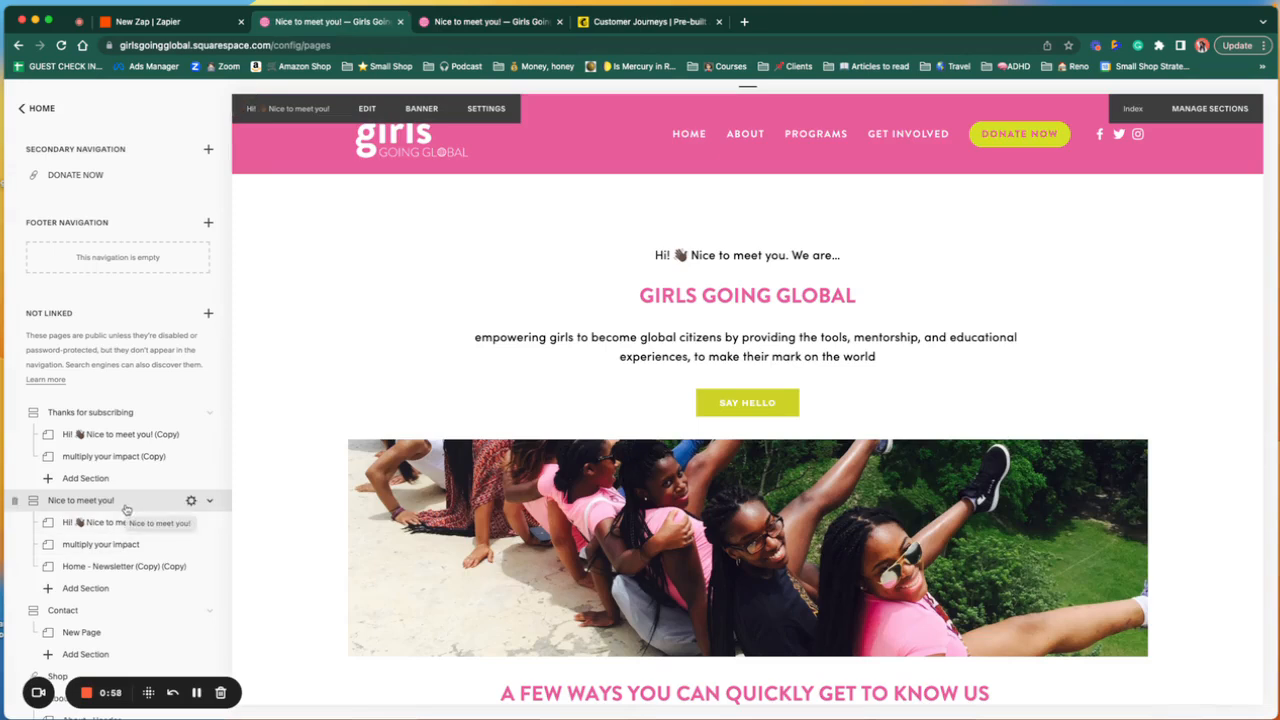
left_click(136, 570)
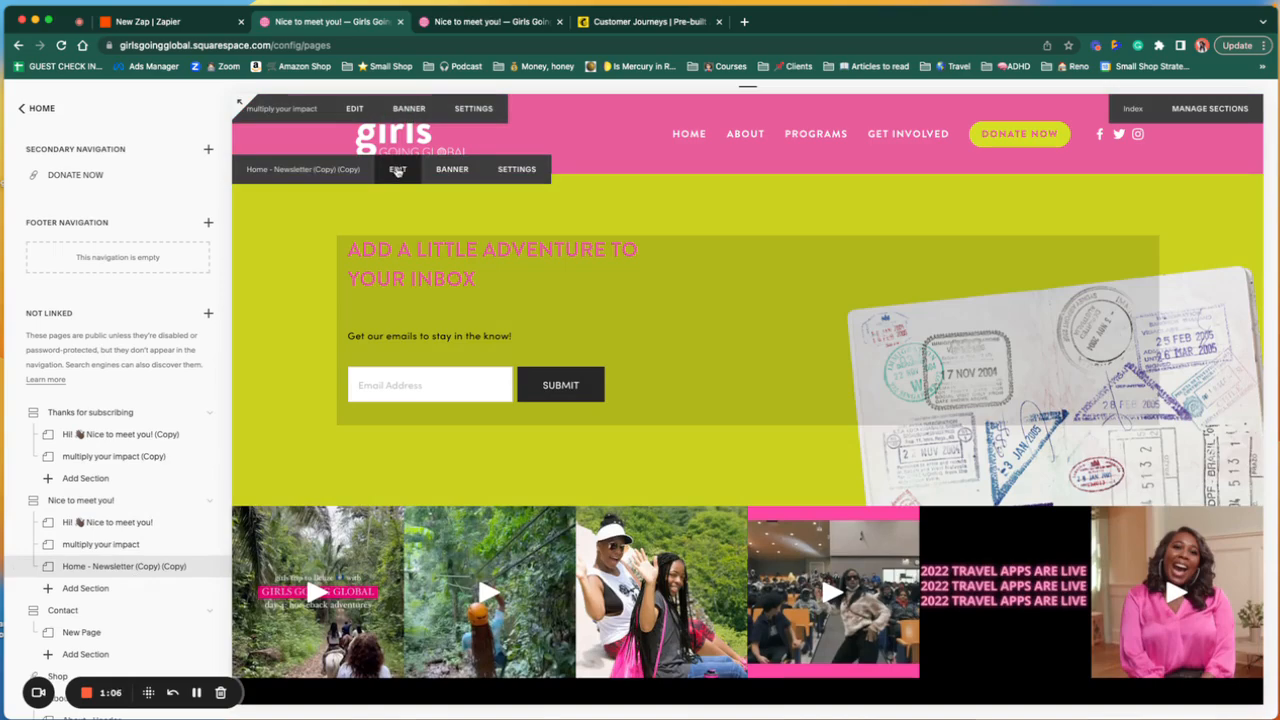
left_click(397, 171)
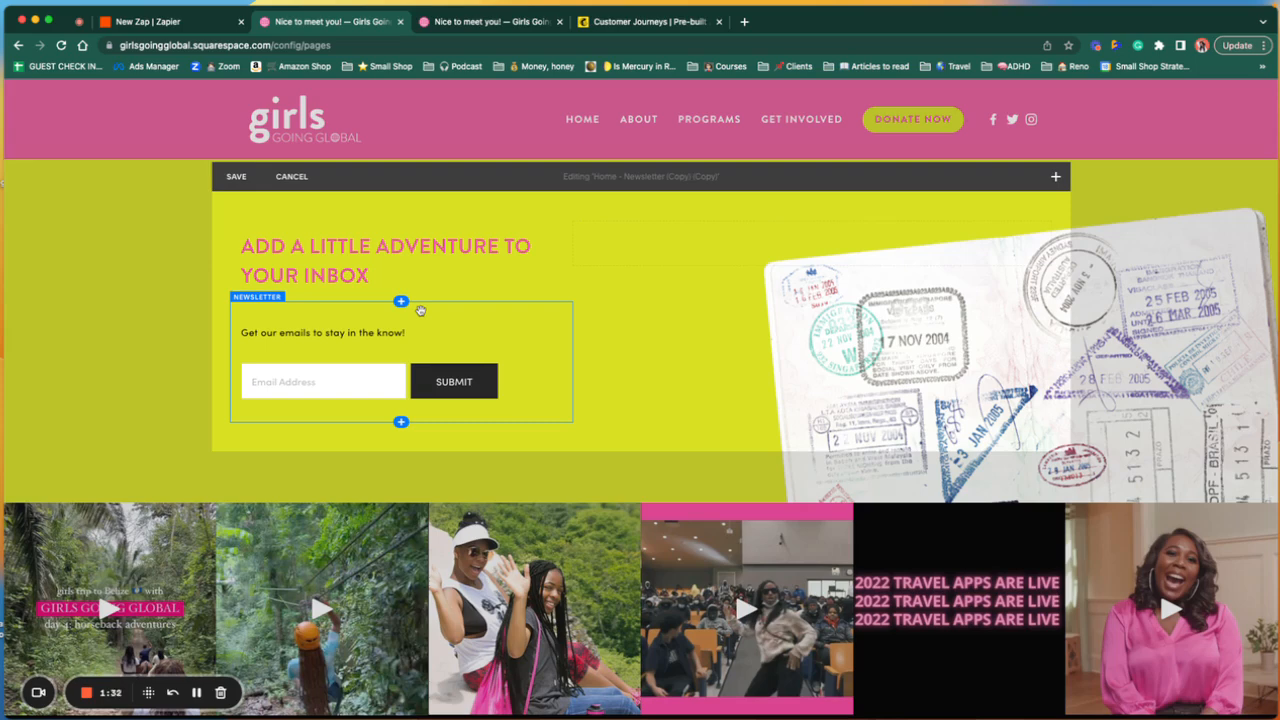
Delete the newsletter sign-up block under the "Add a little adventure to your inbox" heading.
left_click(360, 333)
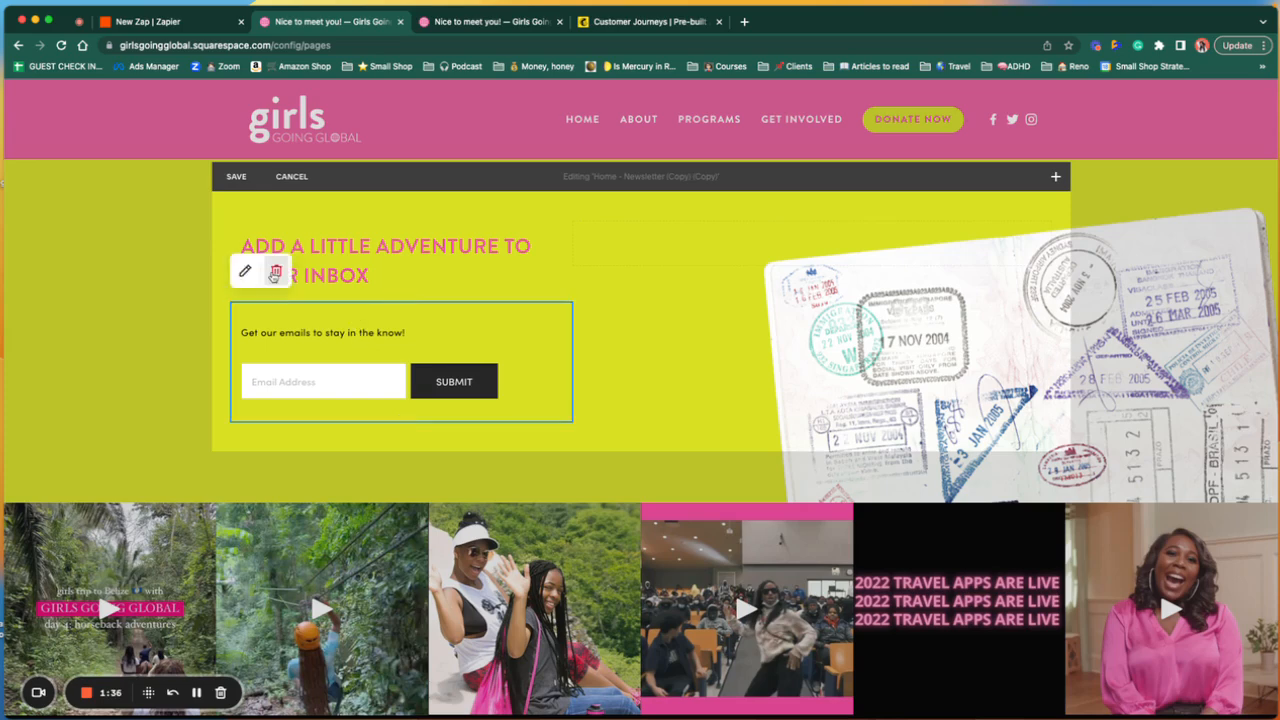
left_click(244, 271)
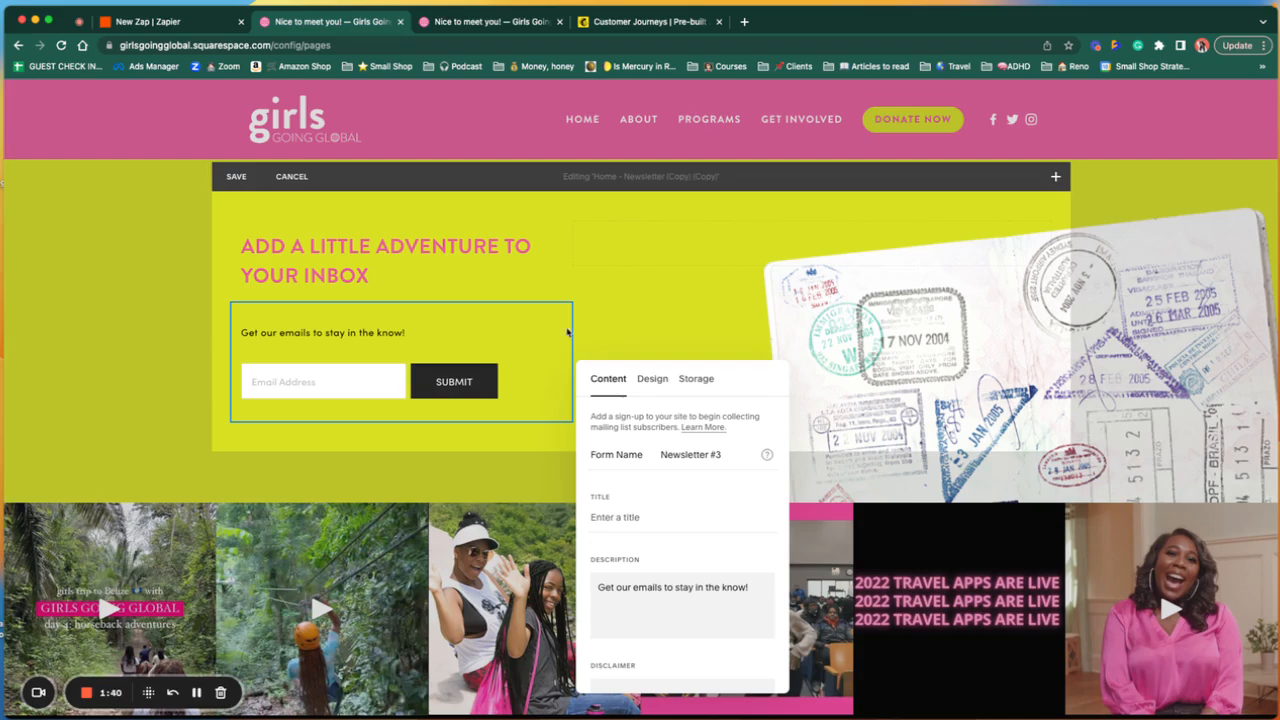
left_click(305, 331)
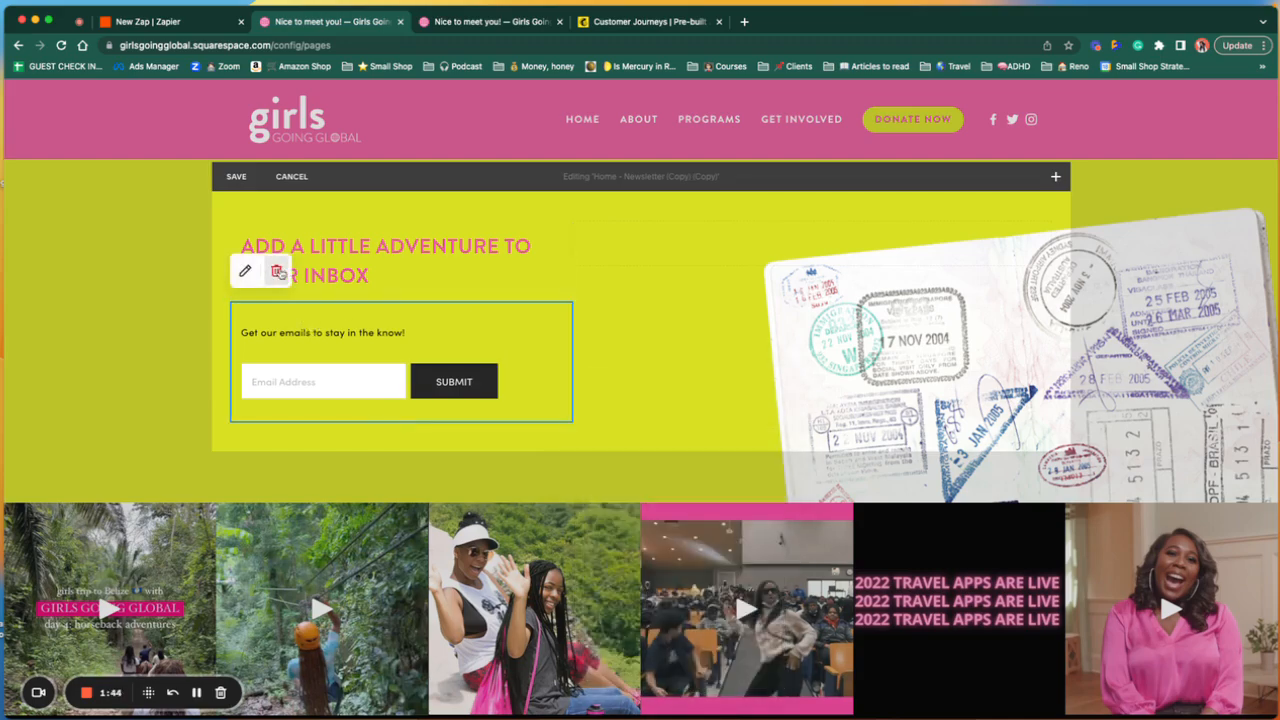
left_click(276, 271)
left_click(714, 439)
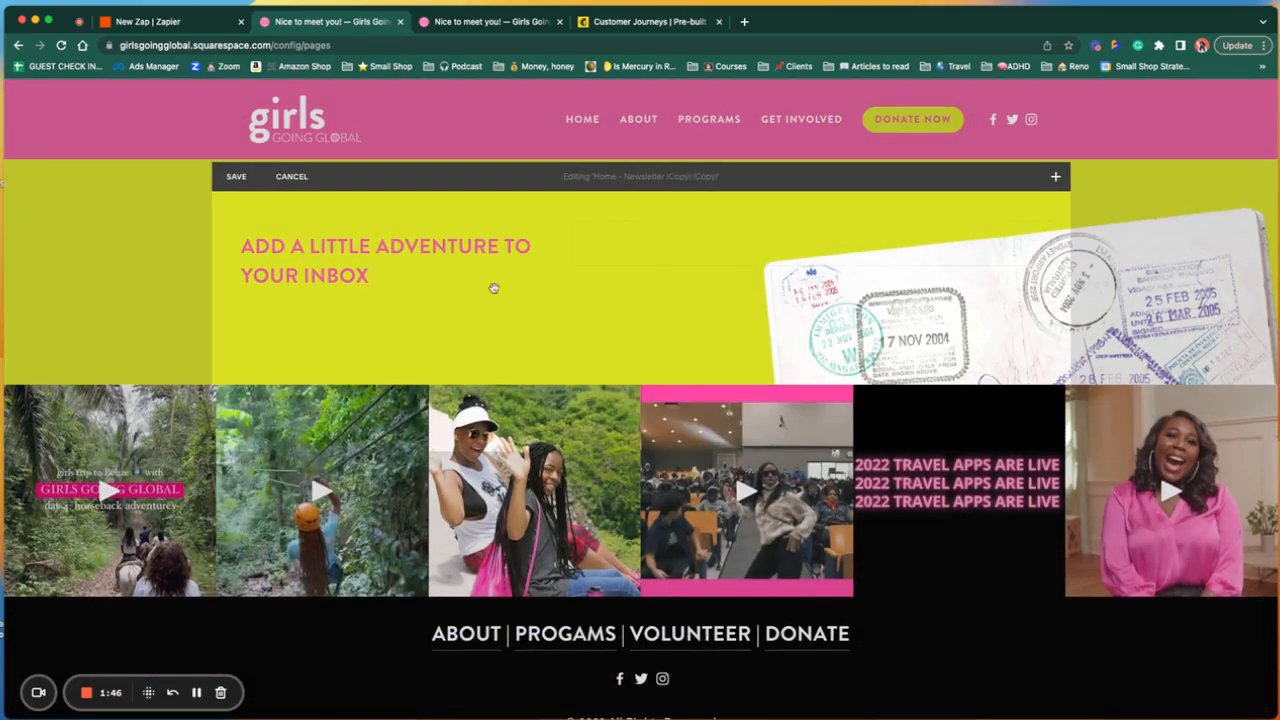
Insert a Form block below the "Add a little adventure to your inbox" heading.
left_click(401, 303)
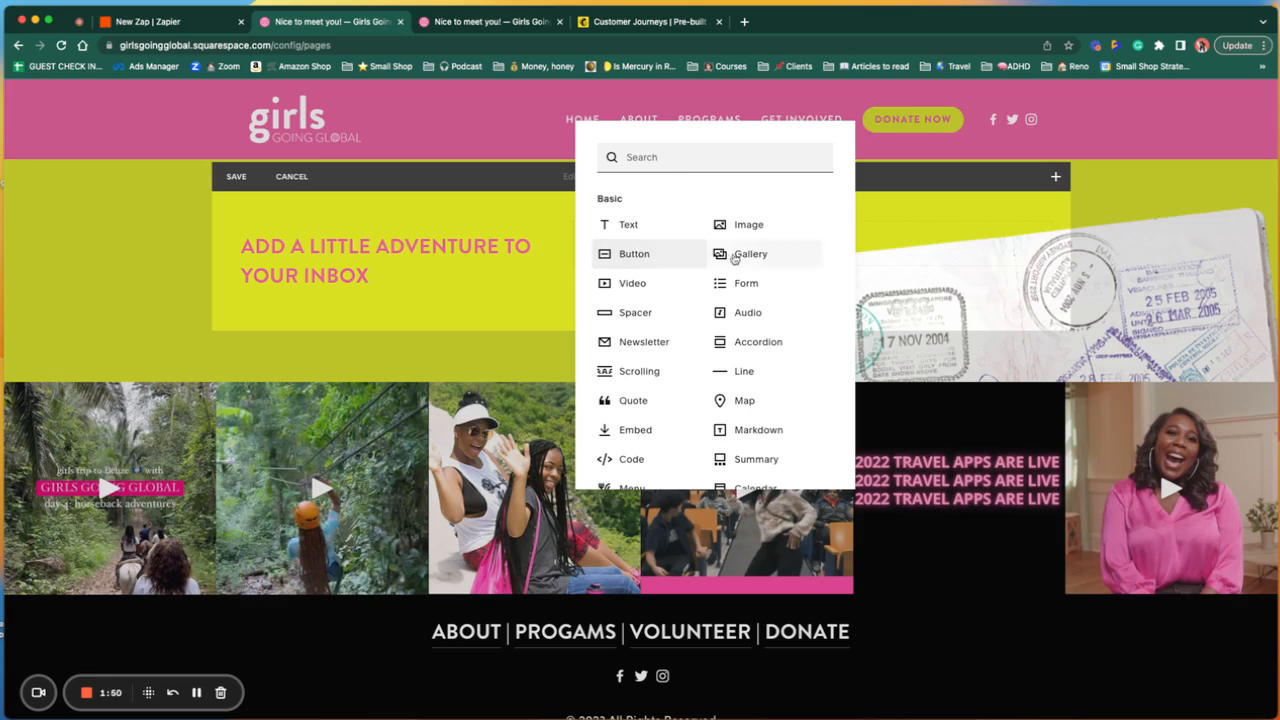
left_click(747, 287)
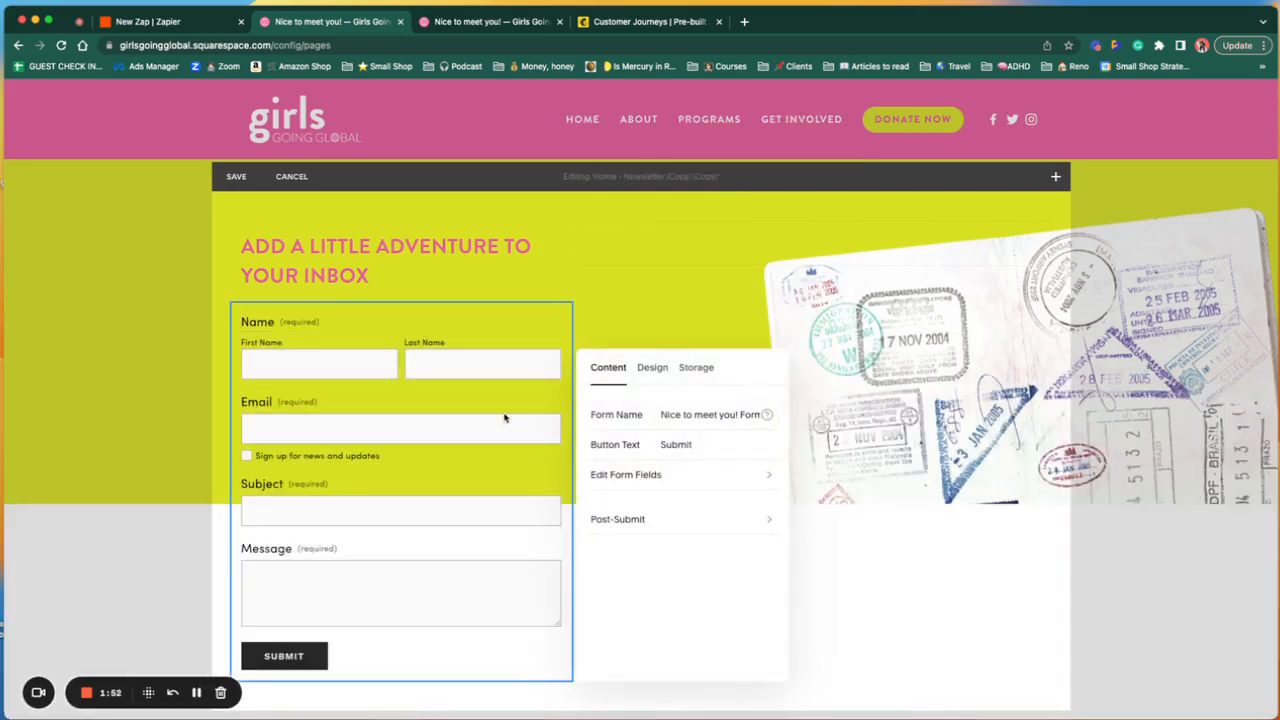
double_click(704, 414)
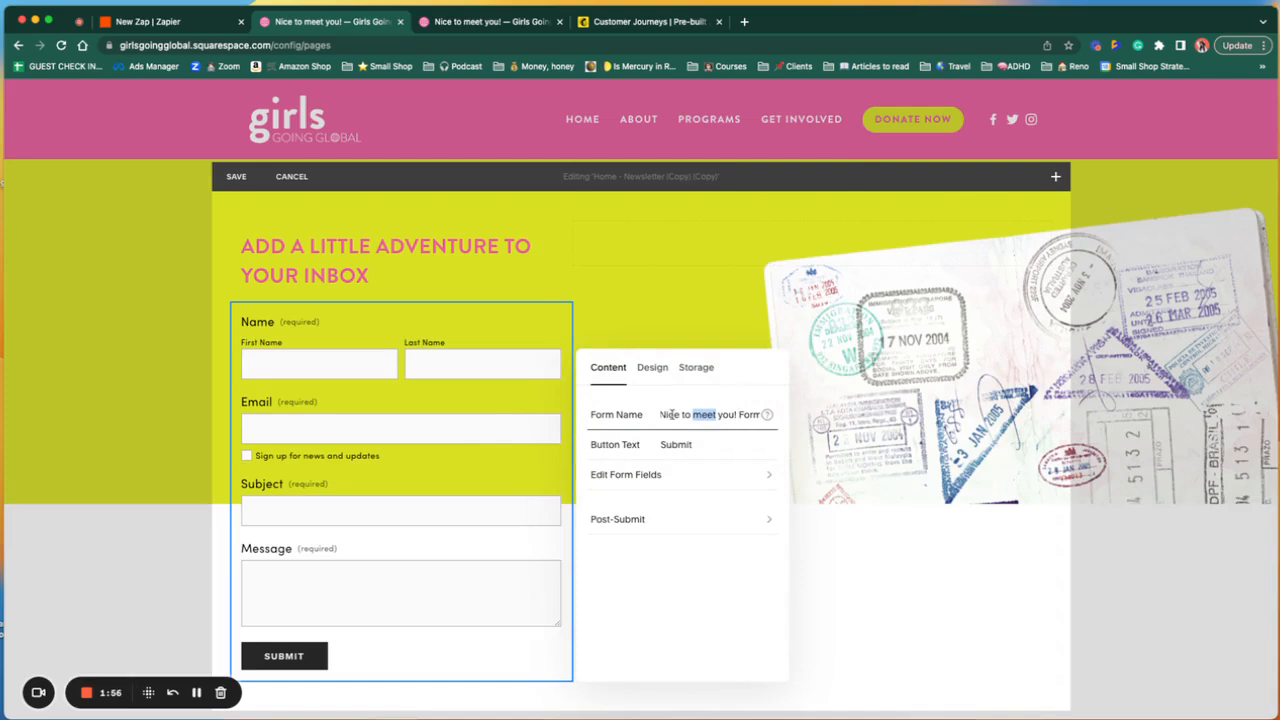
left_click(661, 414)
left_click_drag(680, 414, 825, 419)
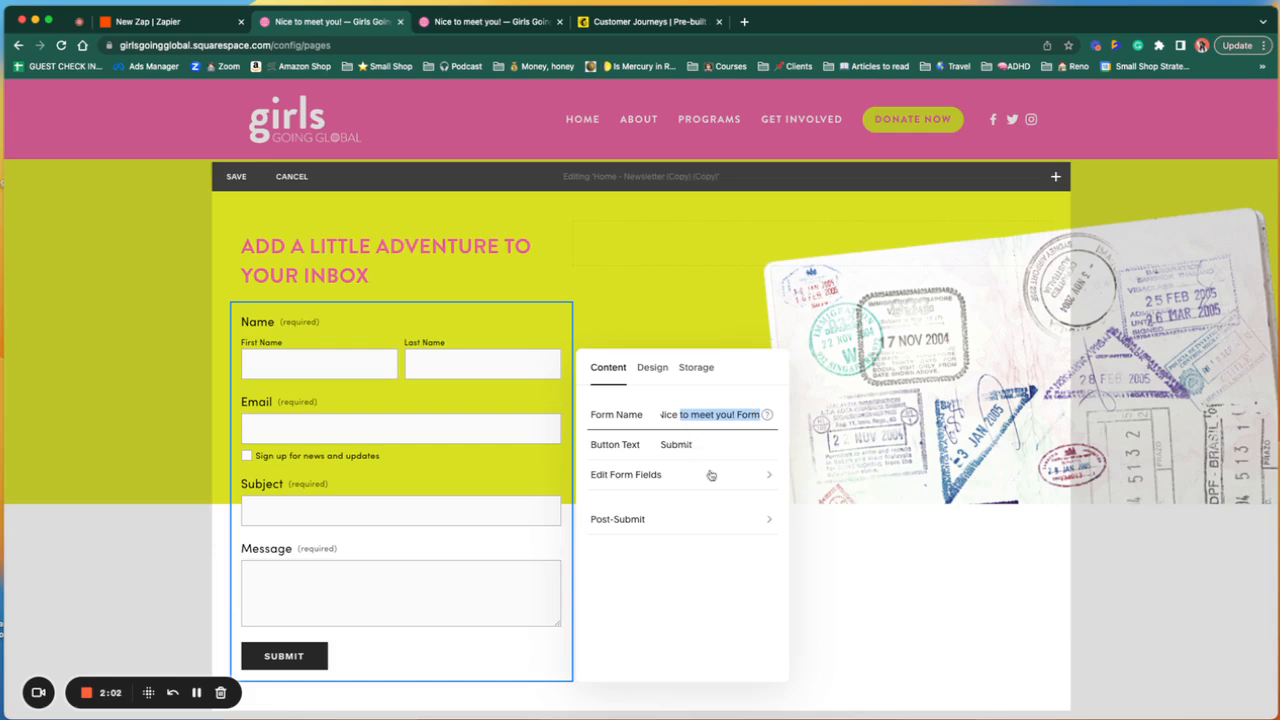
Remove the Name, Subject and Message fields from the form.
left_click(768, 476)
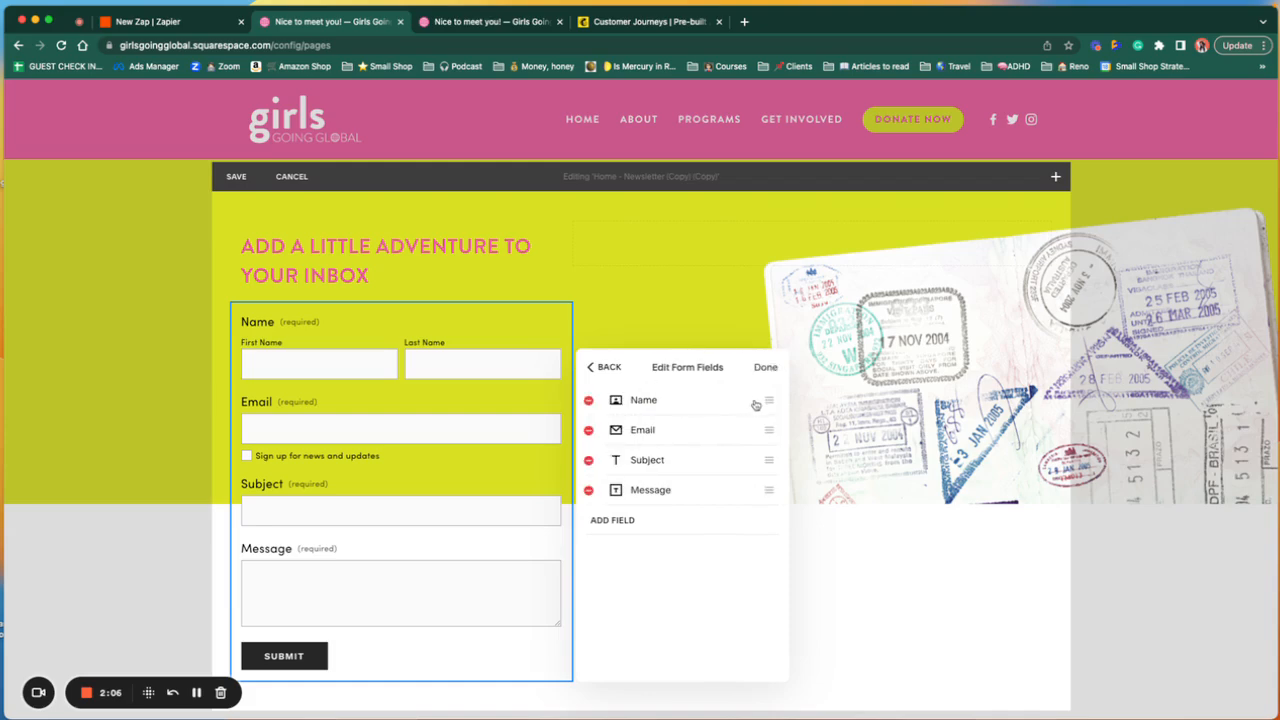
left_click(589, 401)
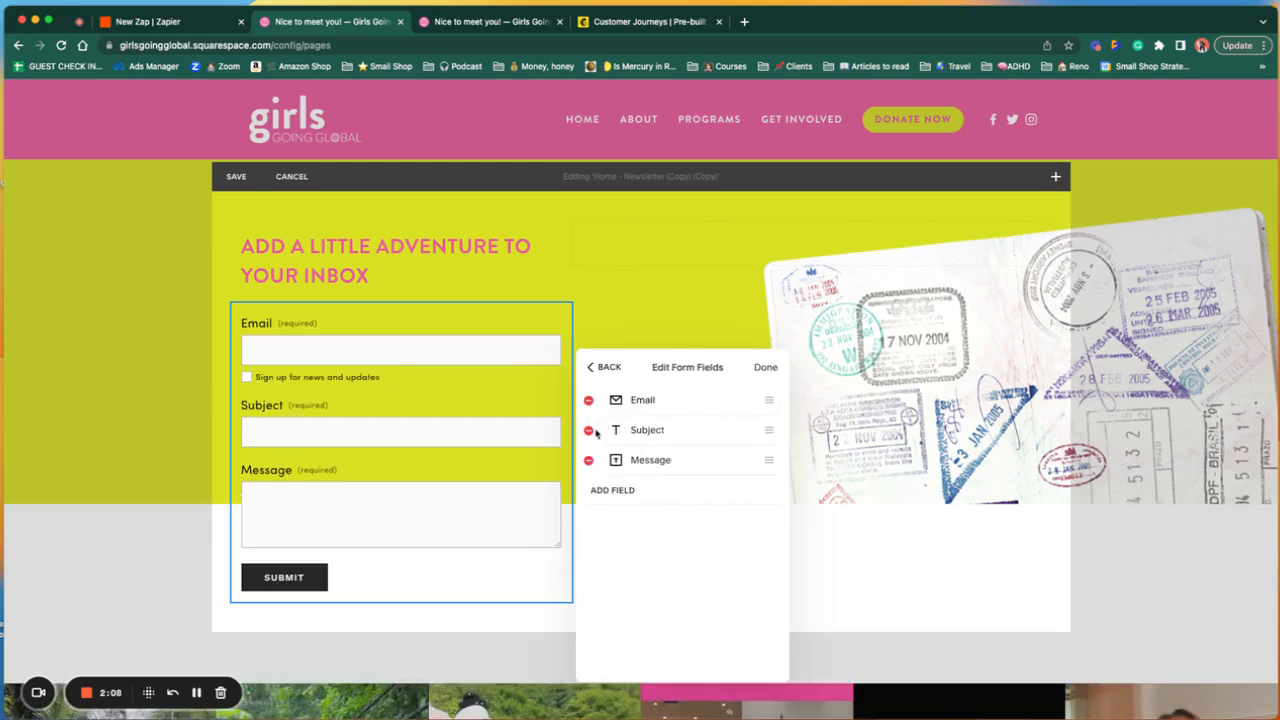
left_click(590, 433)
left_click(591, 435)
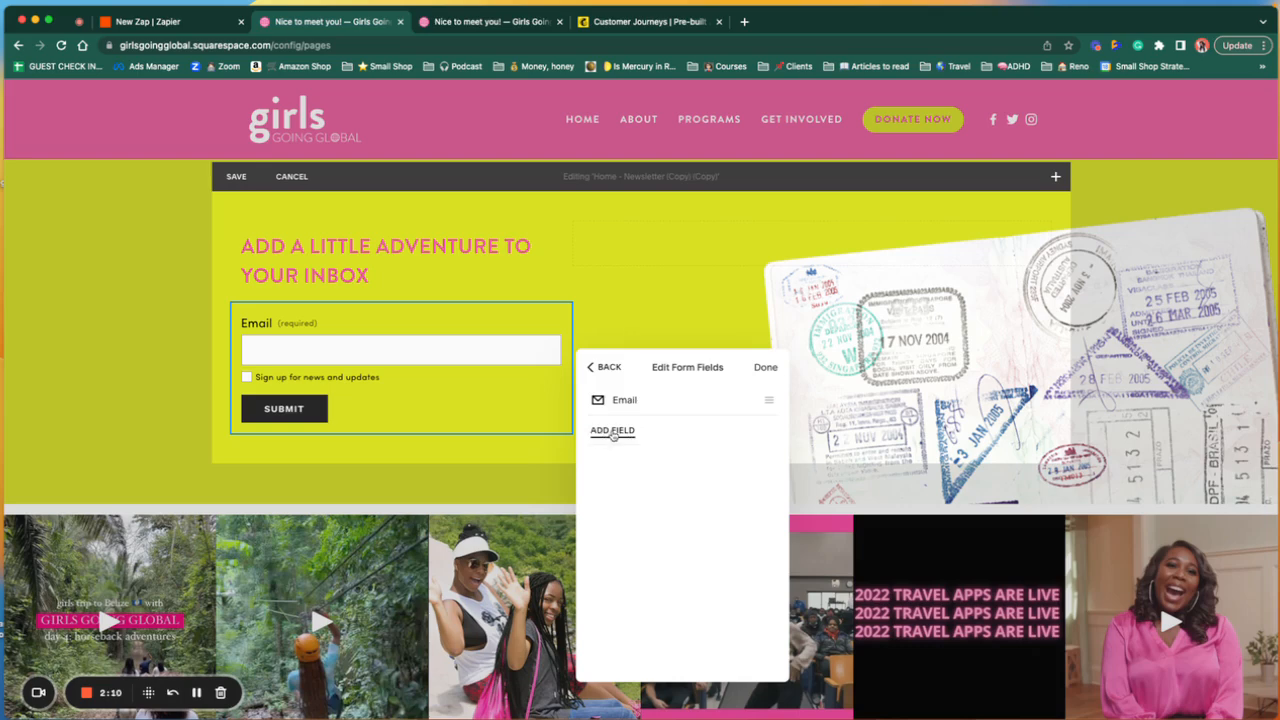
Add a Text field to the form, label it "First Name" and make it required.
left_click(598, 432)
left_click(728, 404)
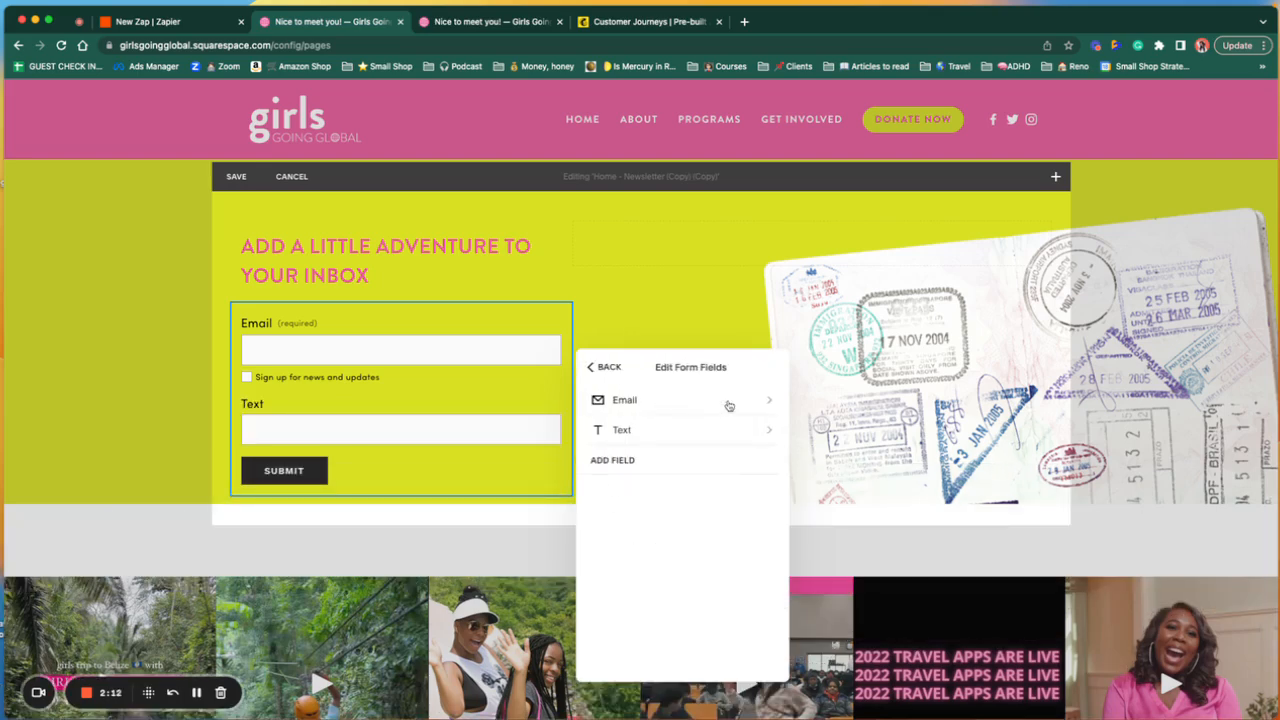
left_click(657, 436)
left_click_drag(629, 414, 594, 410)
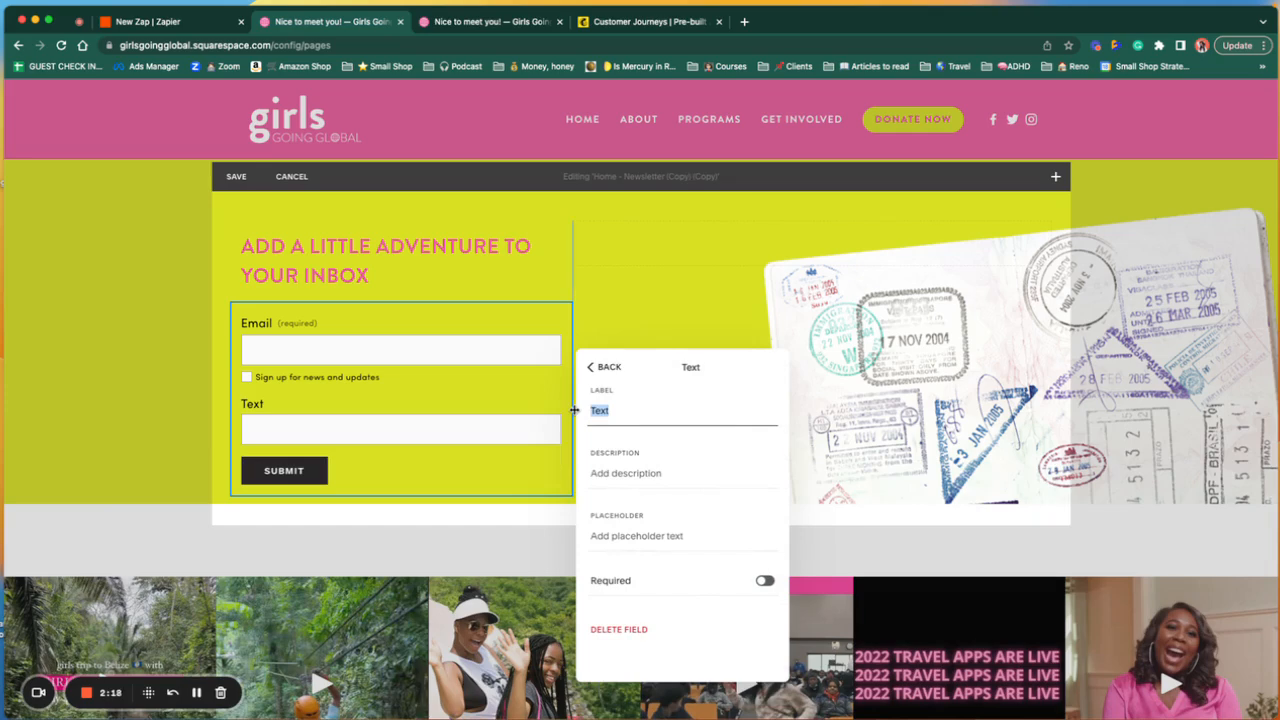
type("Fiel")
key("BackSpace")
key("BackSpace")
type("rst")
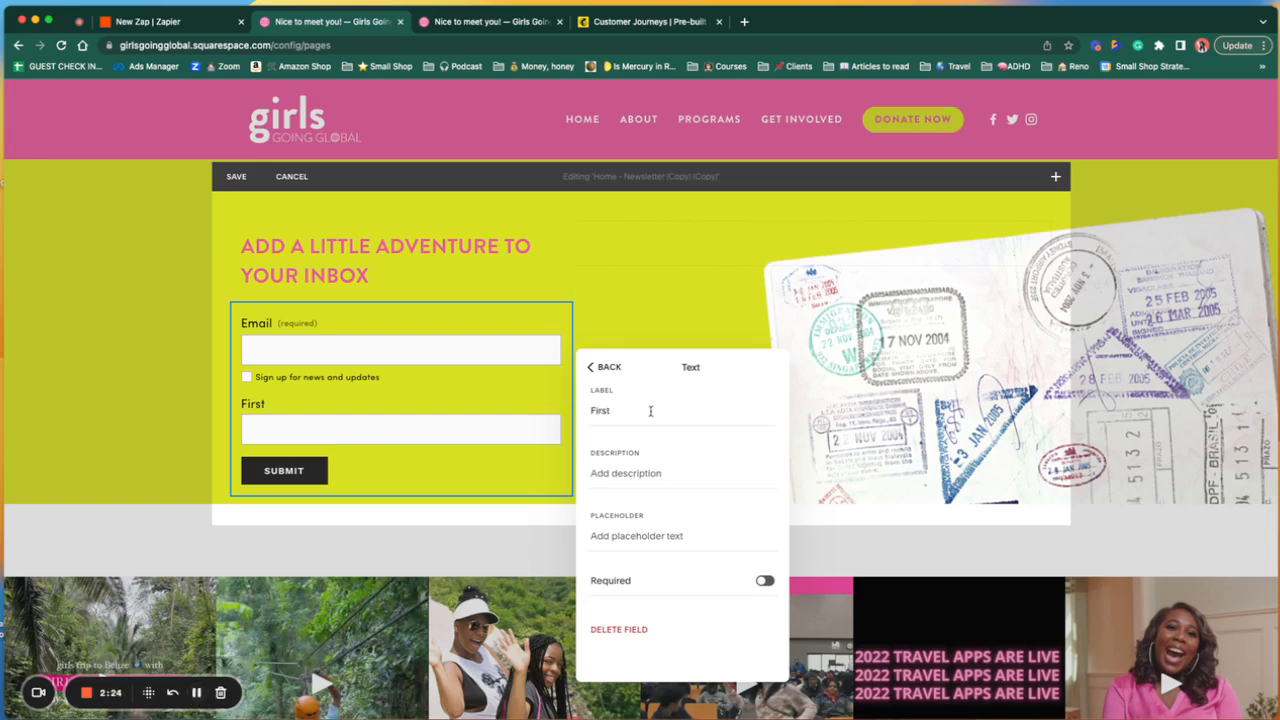
type(" Name")
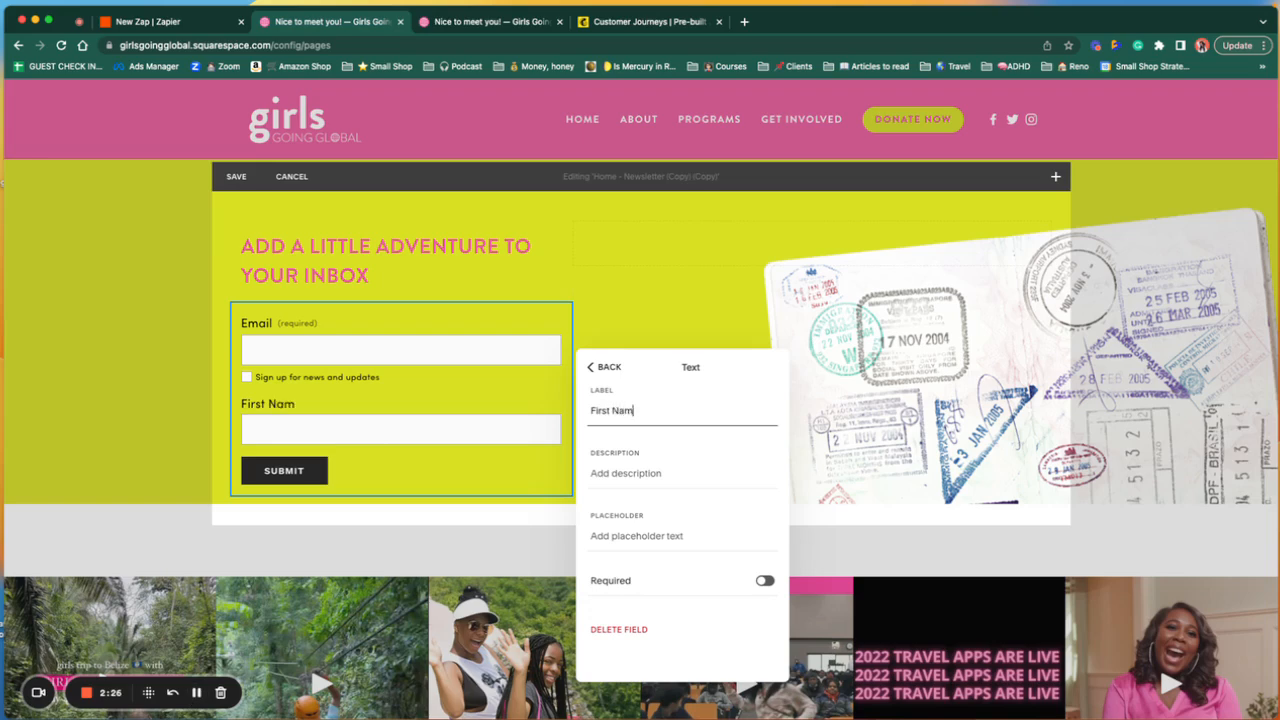
left_click(766, 581)
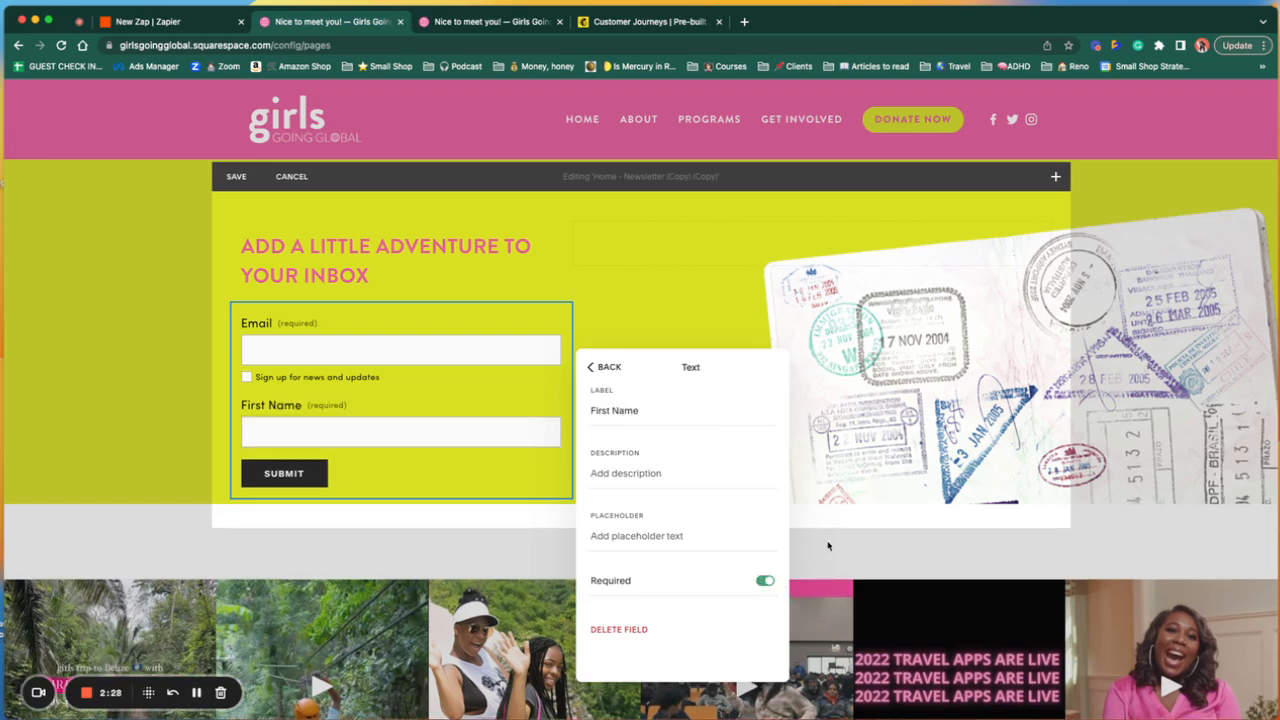
Reorder the form fields so that First Name comes before Email.
left_click(594, 367)
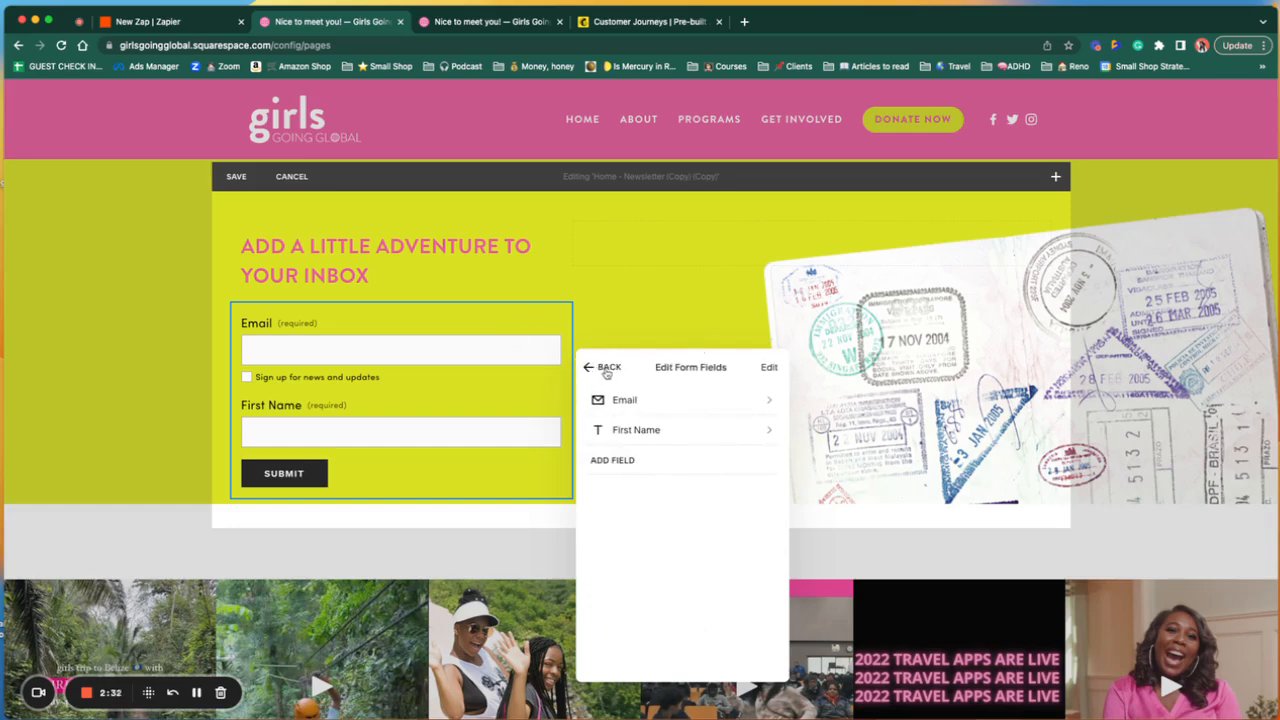
left_click(768, 368)
left_click_drag(589, 432, 590, 400)
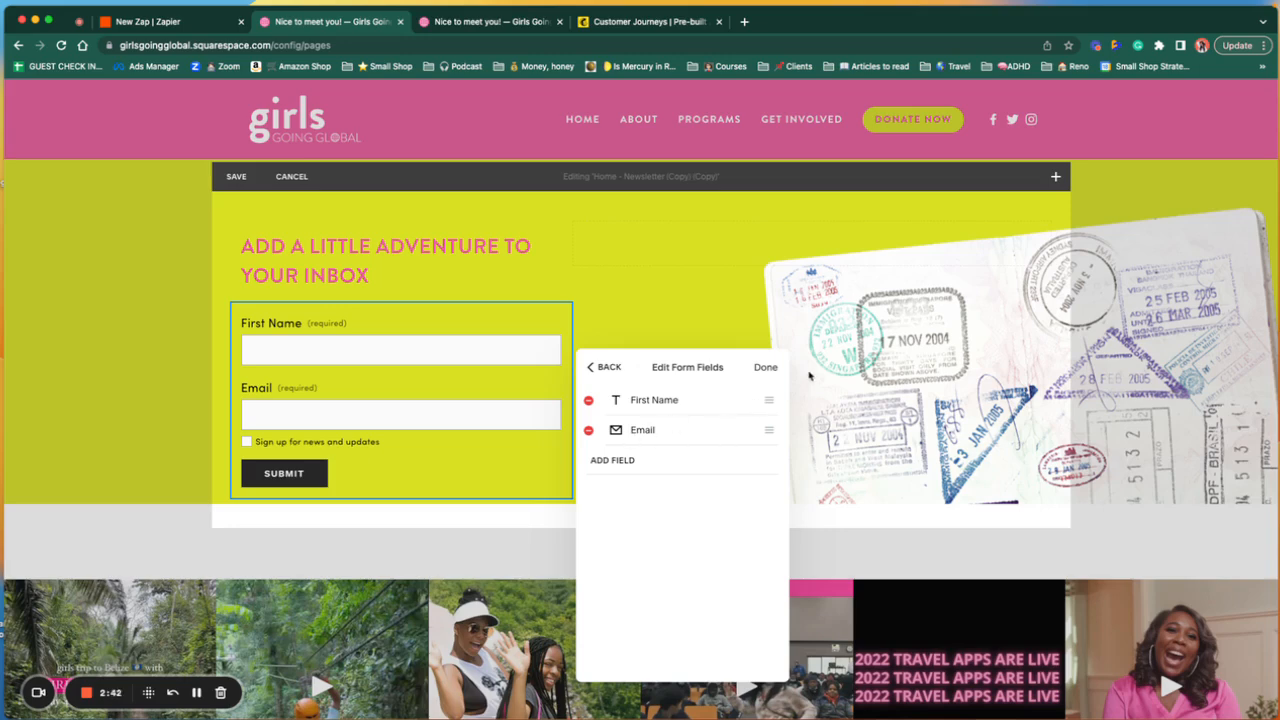
Turn off the Email Signup option of the form's Email field and return to the form's content settings.
left_click(660, 432)
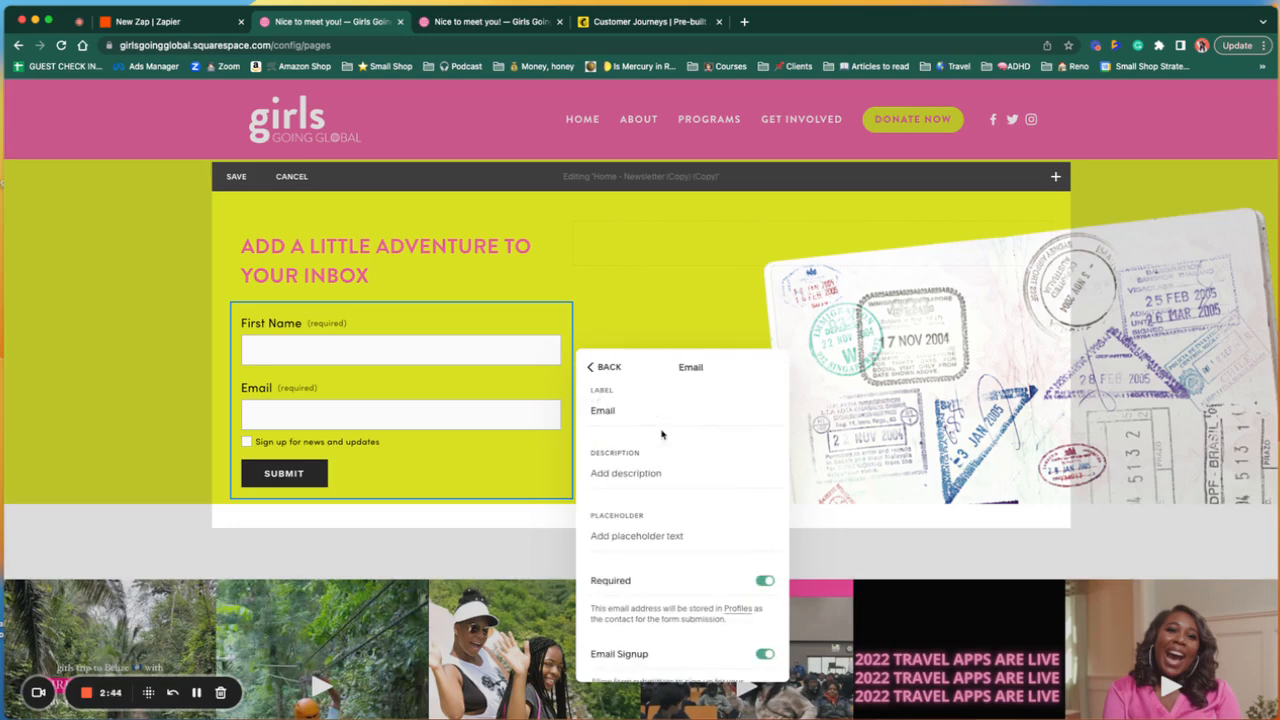
scroll(704, 497, "down", 2)
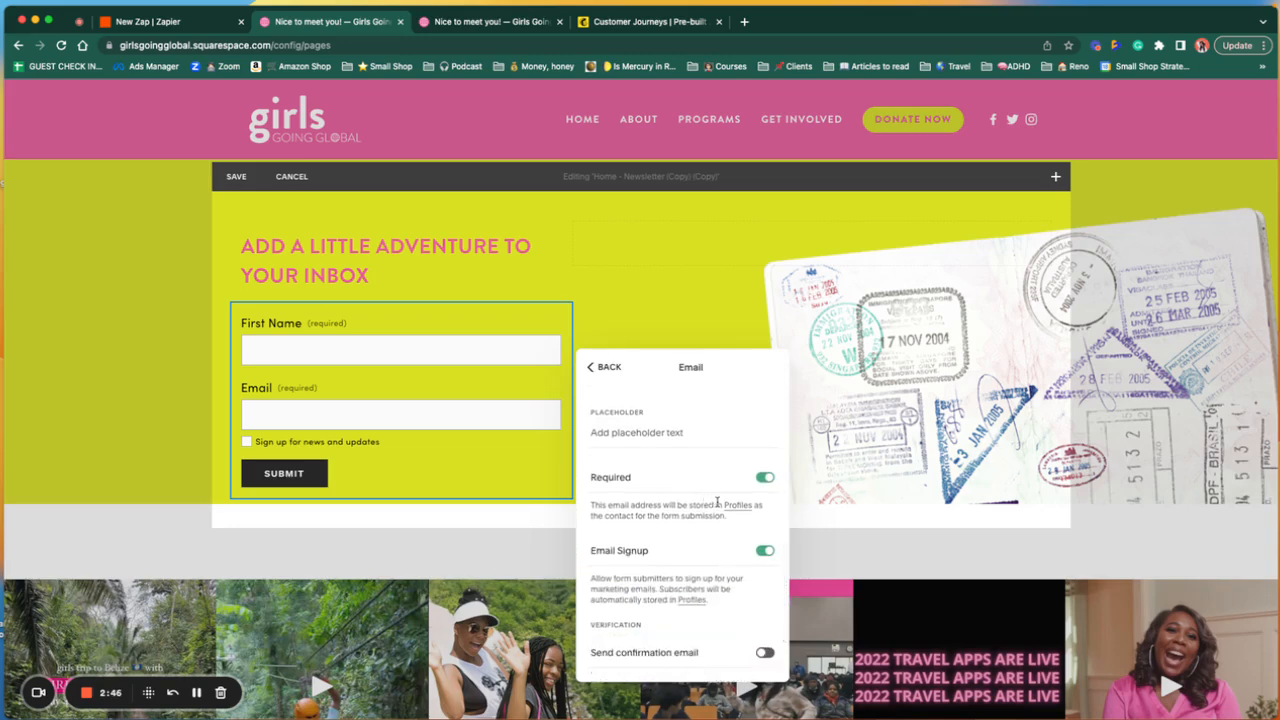
scroll(681, 509, "down", 2)
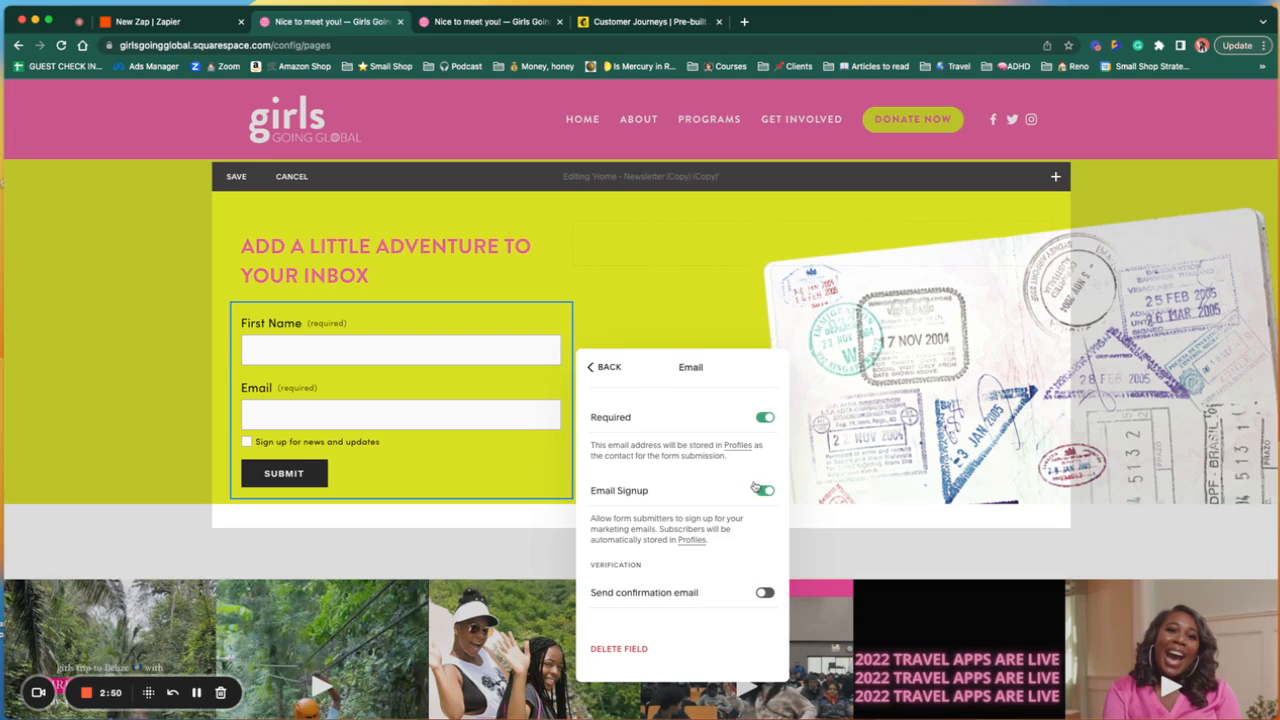
left_click(763, 491)
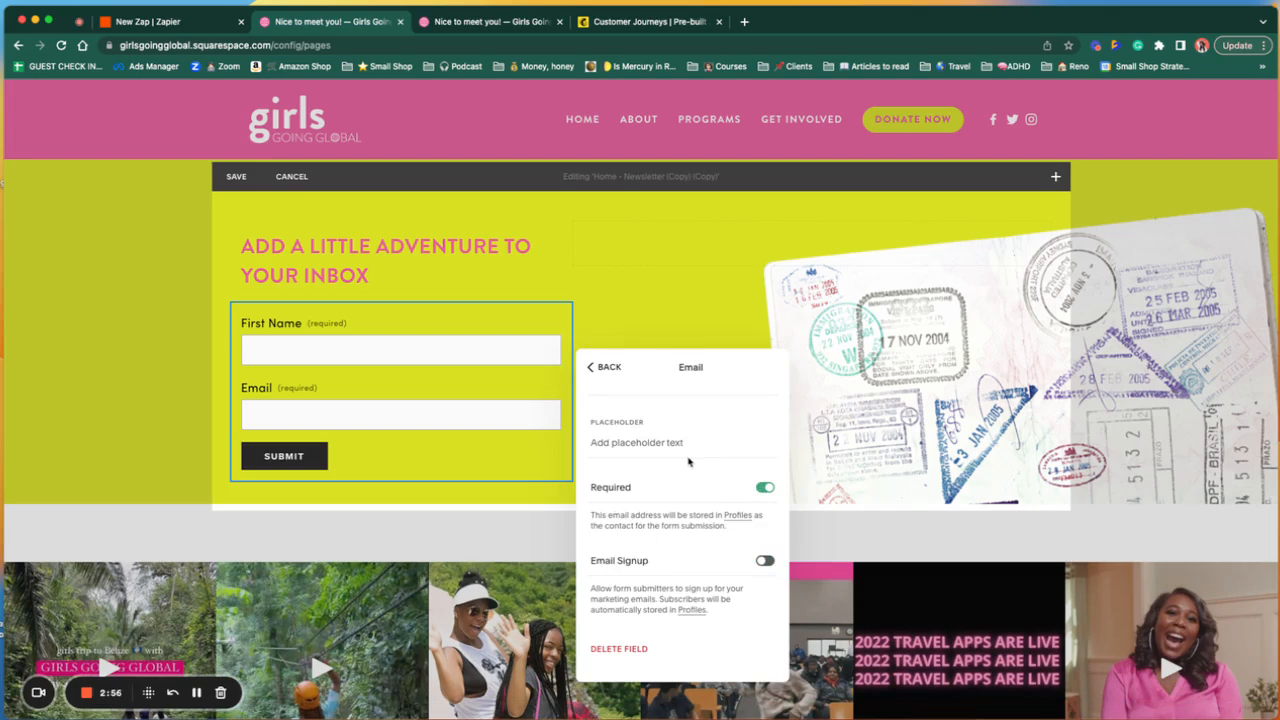
left_click(600, 368)
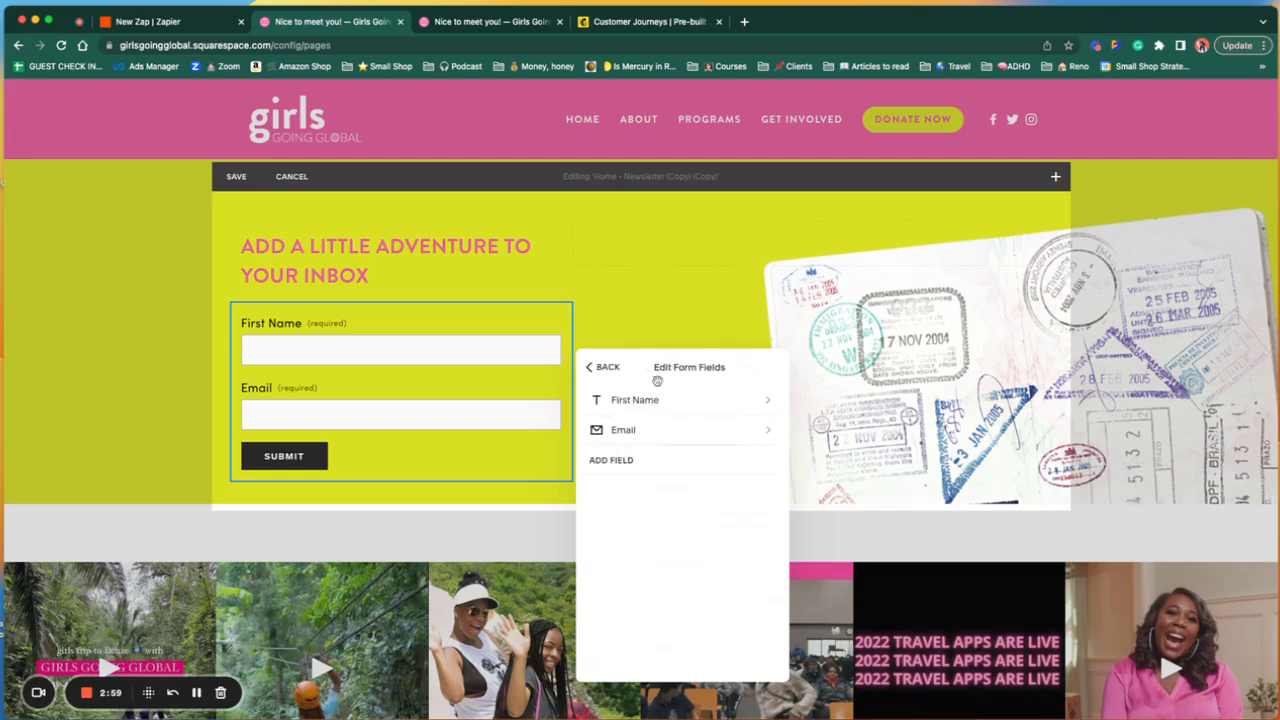
left_click(606, 368)
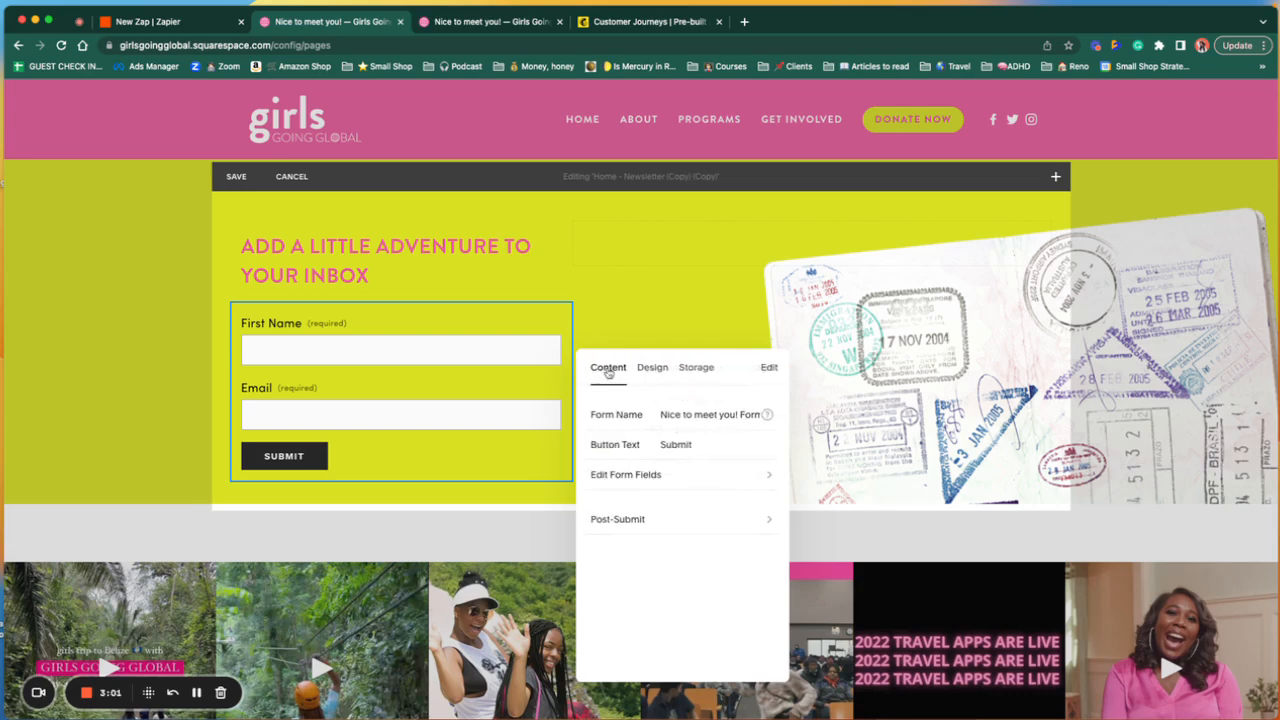
Clear the email notification address in the form's storage settings.
left_click(703, 369)
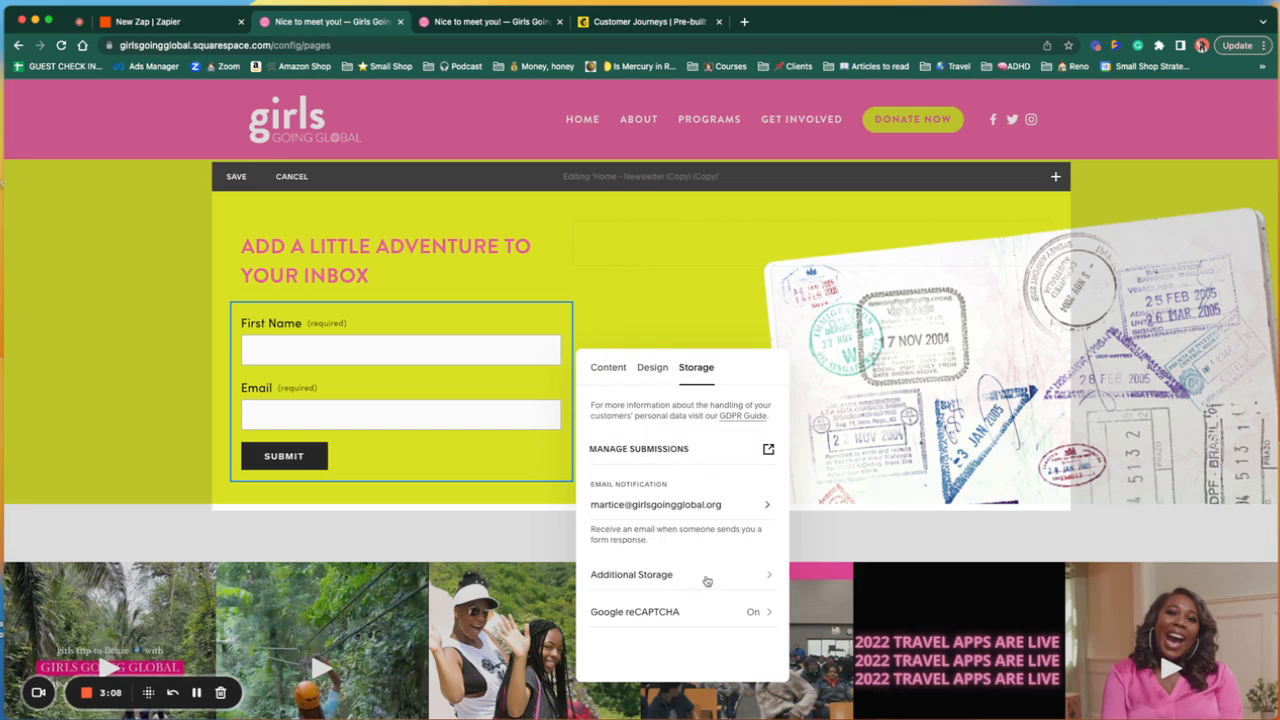
left_click(767, 507)
left_click(767, 418)
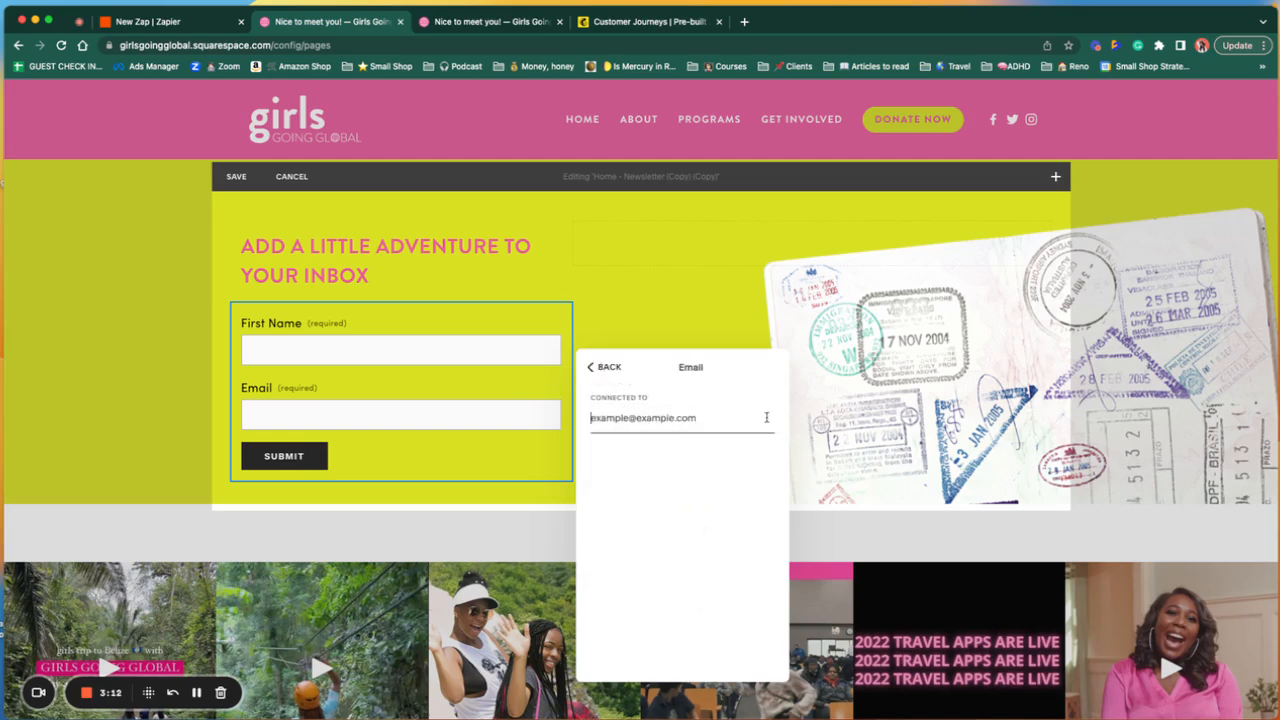
left_click(590, 367)
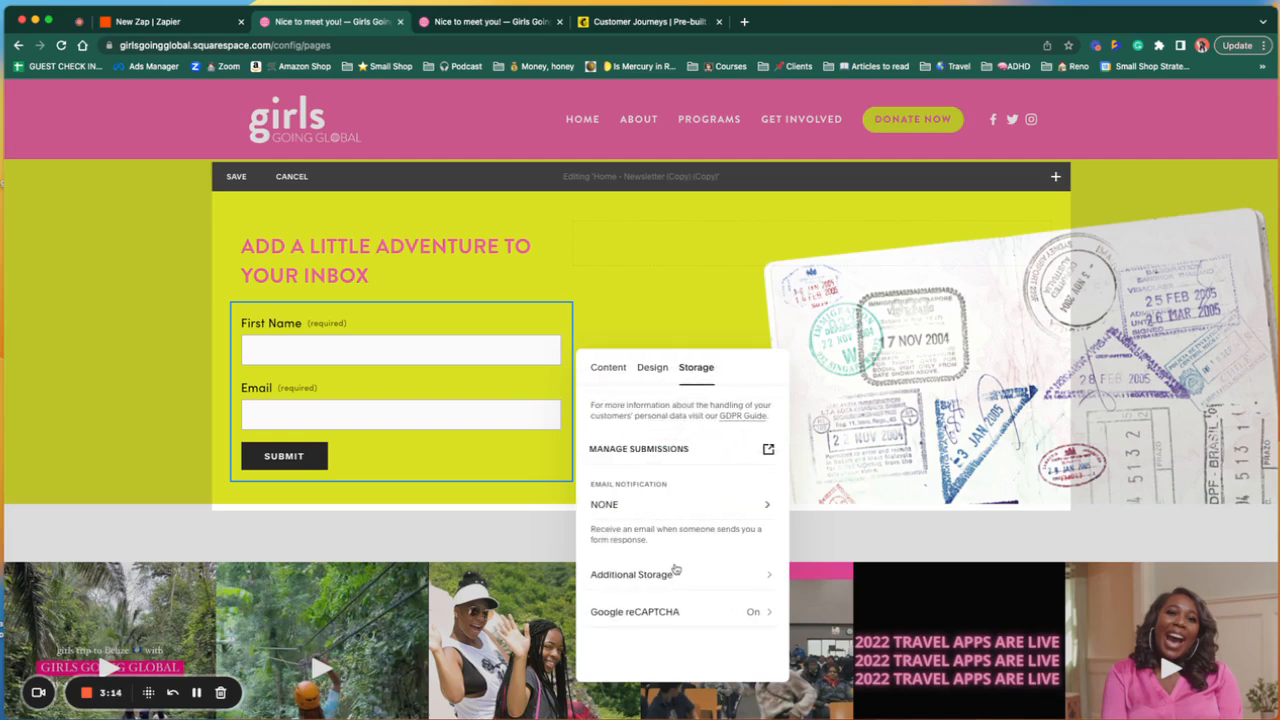
Connect Zapier as additional storage for the form and return to the storage settings.
left_click(678, 580)
left_click(740, 444)
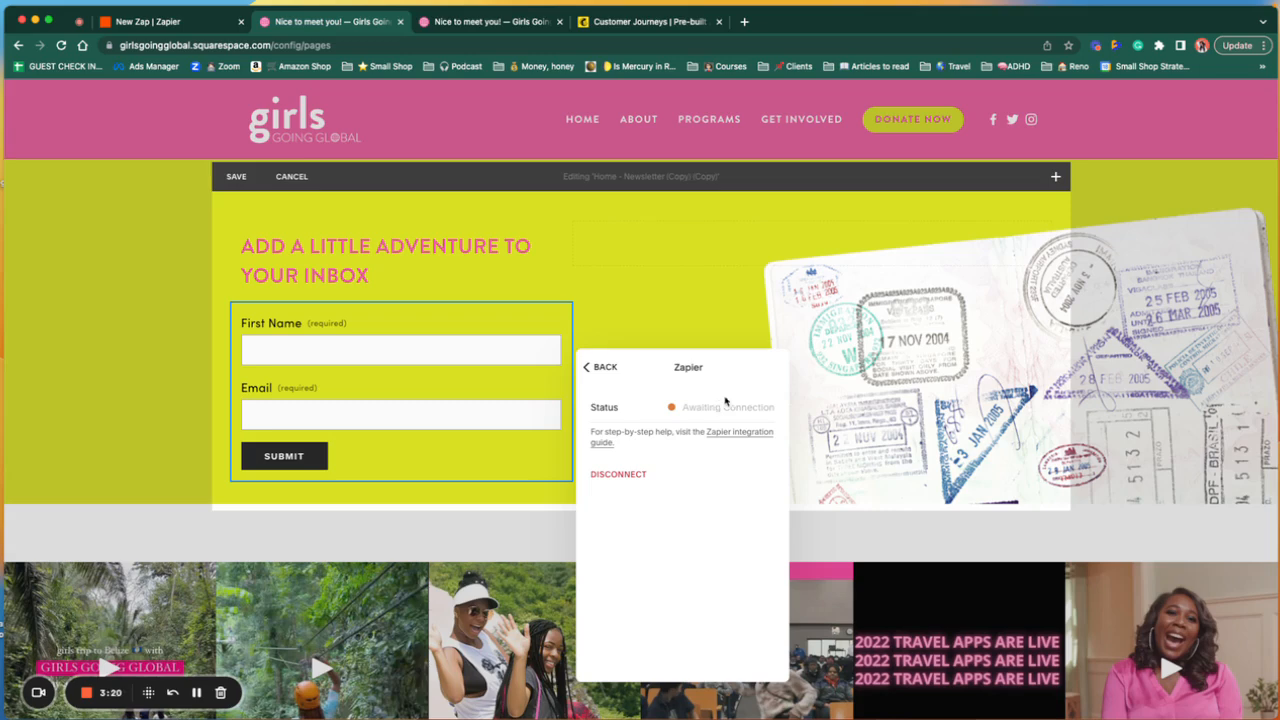
left_click(600, 370)
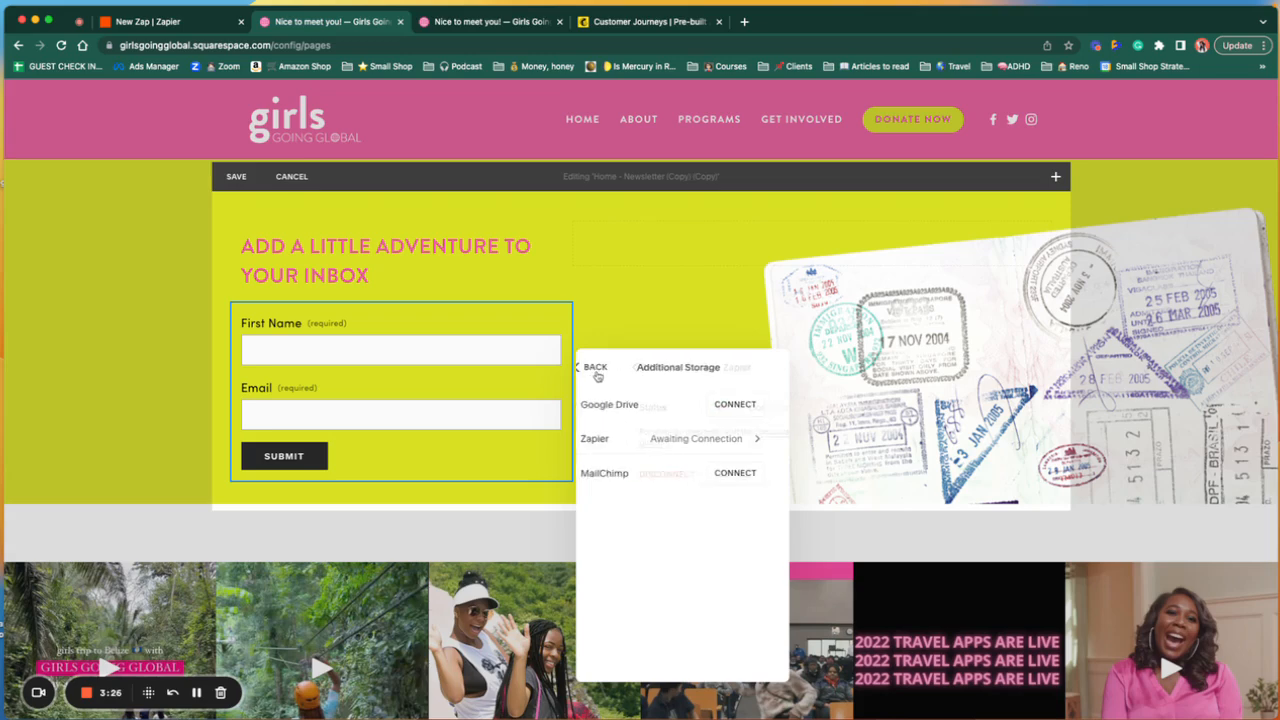
left_click(599, 370)
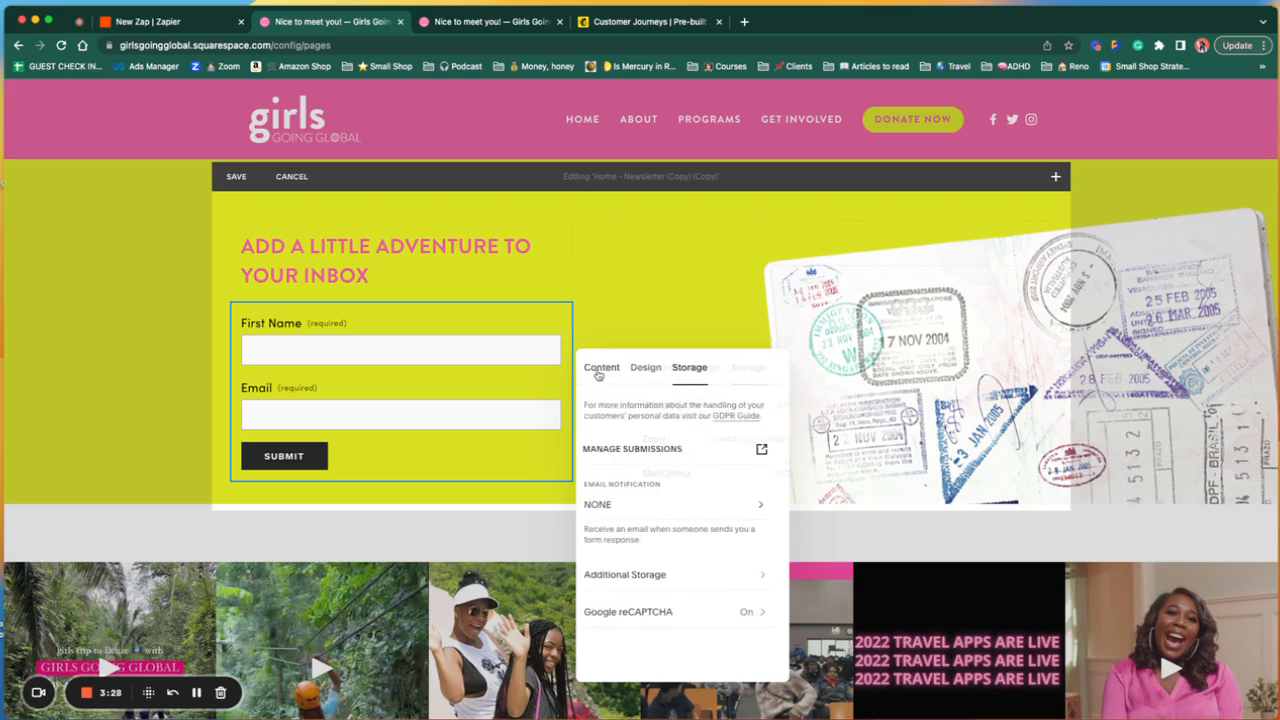
Check Zapier's connection in the form's additional storage, then save the newsletter section.
left_click(722, 581)
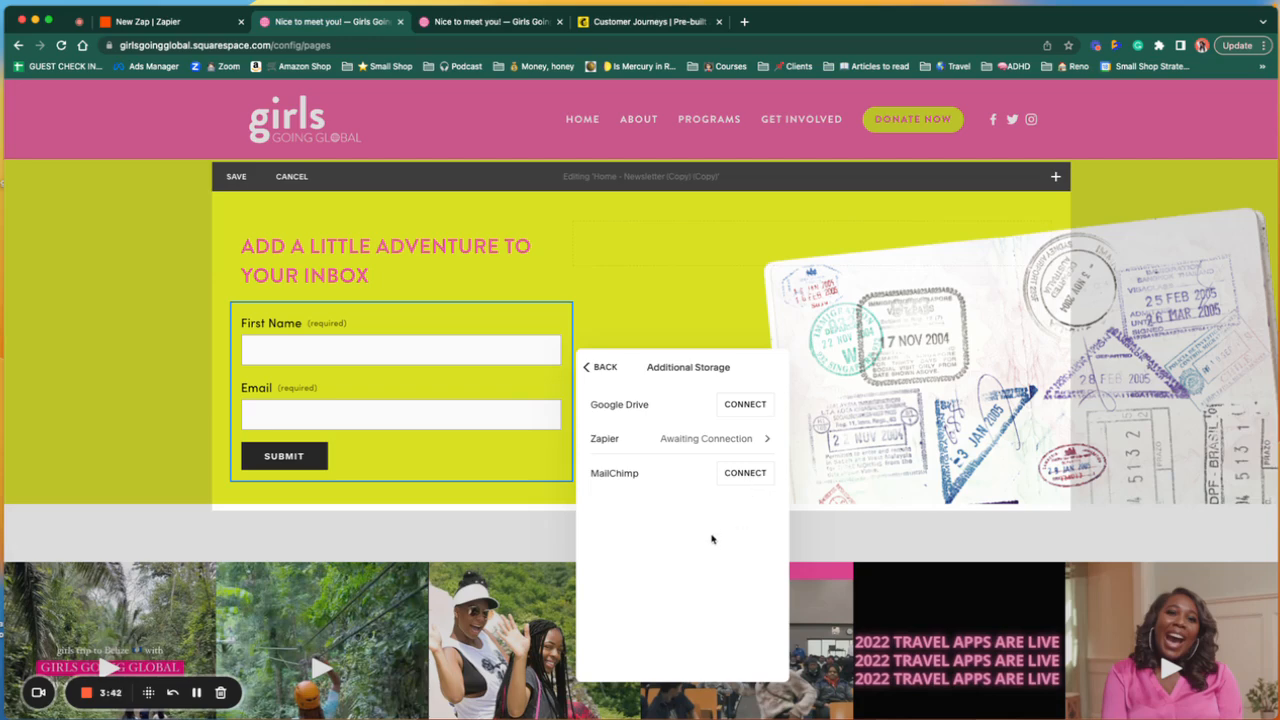
left_click(601, 369)
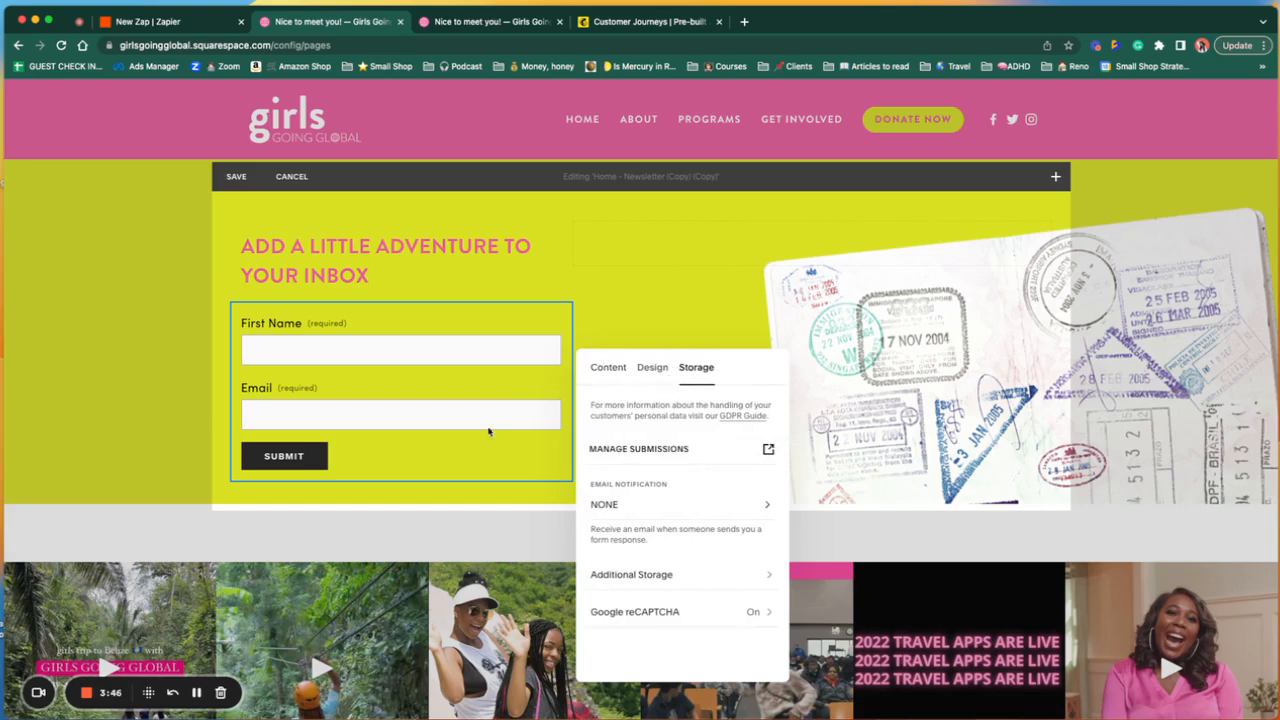
left_click(236, 176)
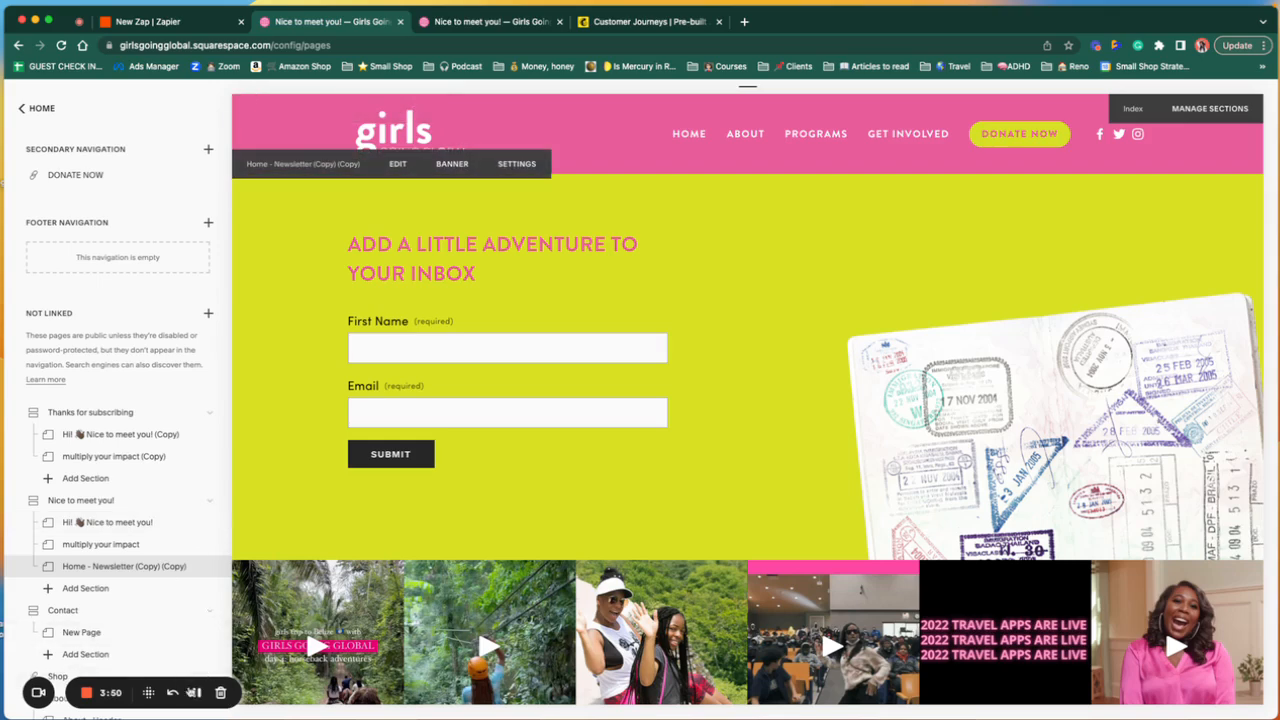
left_click(196, 692)
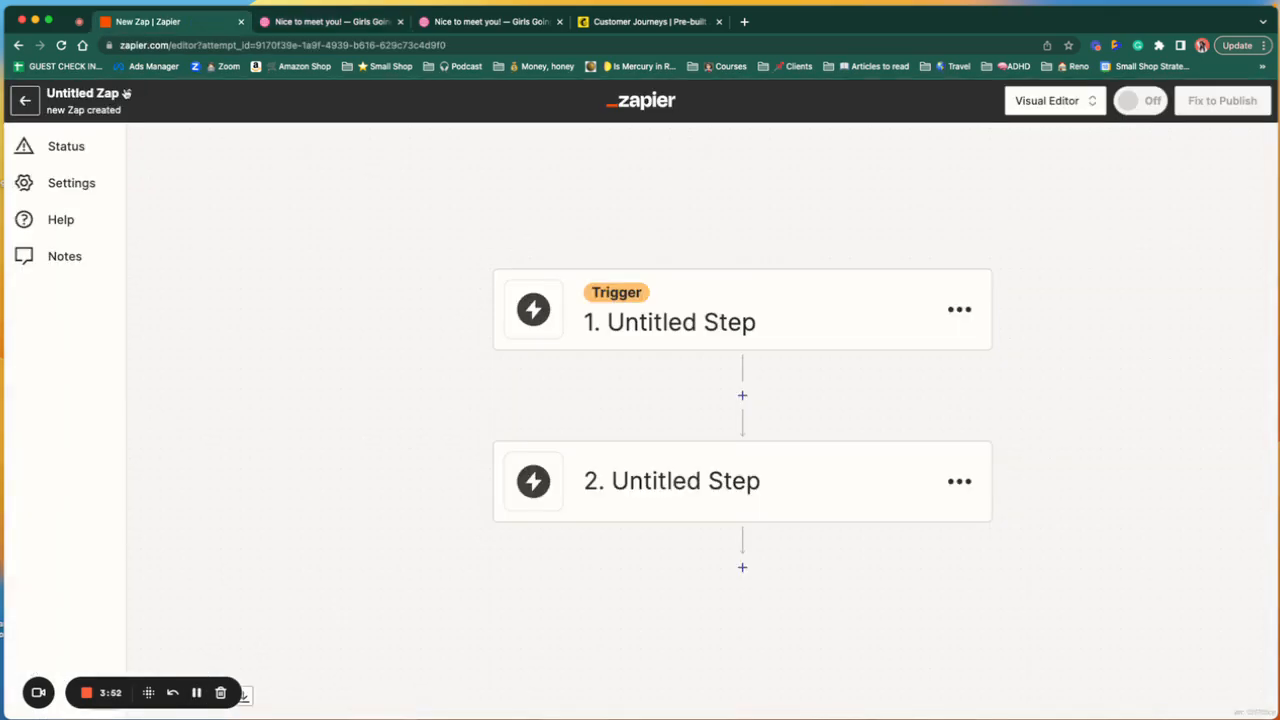
In Zapier, rename the untitled Zap as "SS to MC: Nice to Meet You Form".
left_click(126, 93)
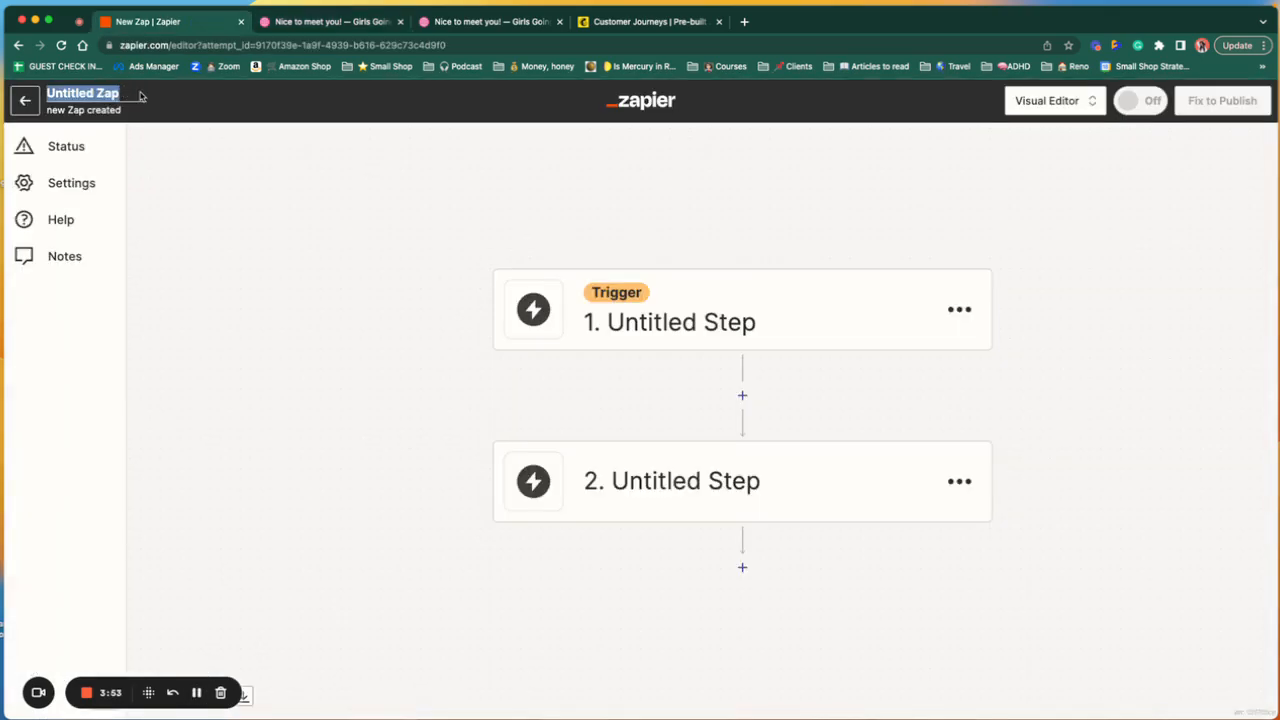
type("S")
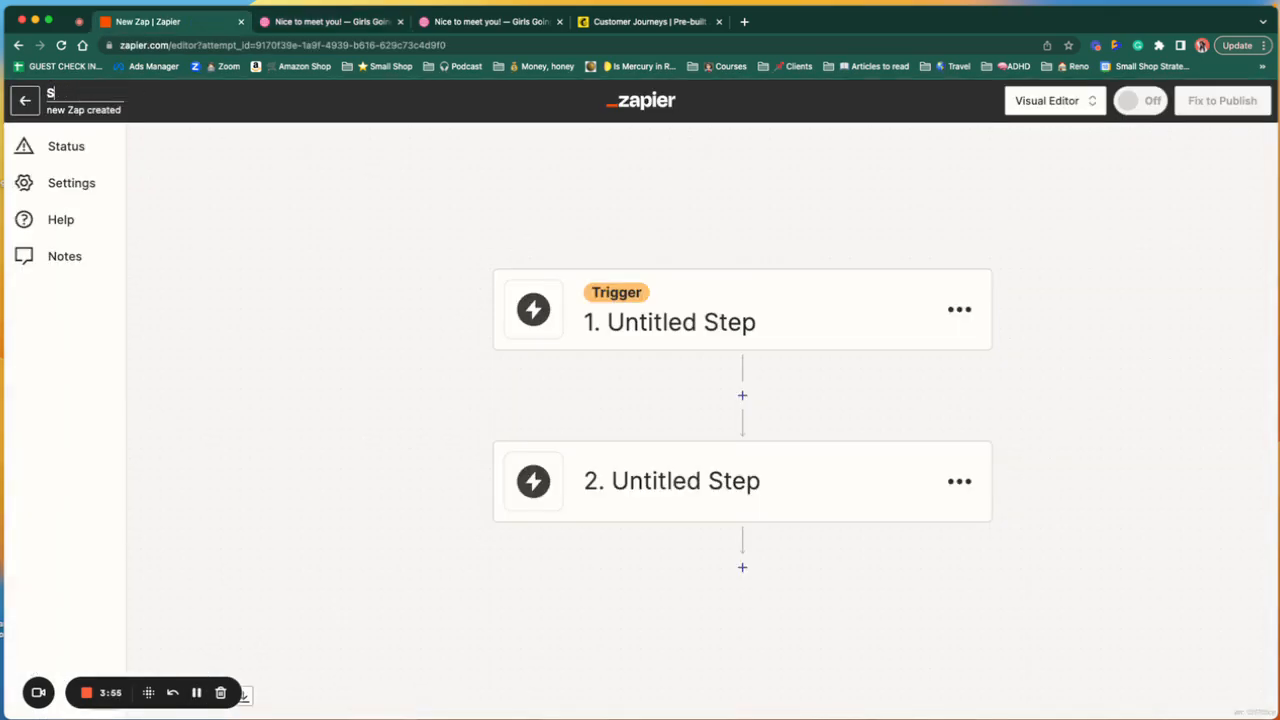
type("S to MC: Nic")
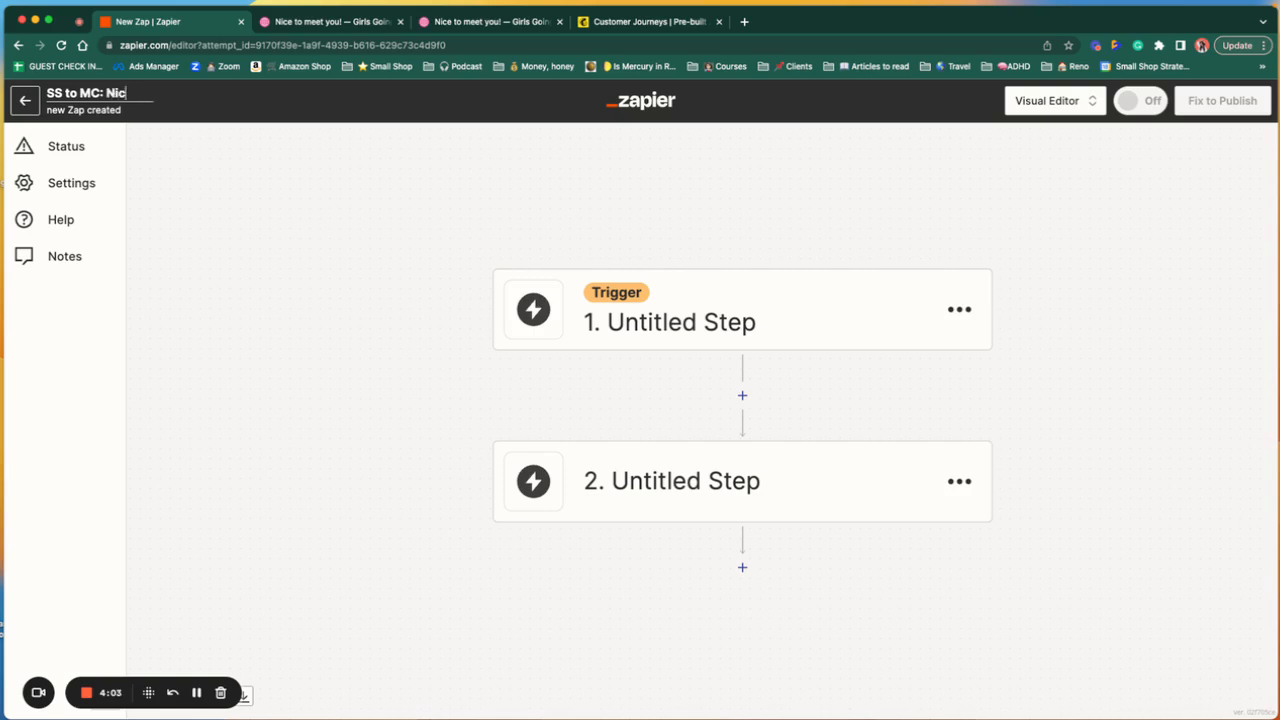
type("e to Meet")
type(" You f")
type("orm")
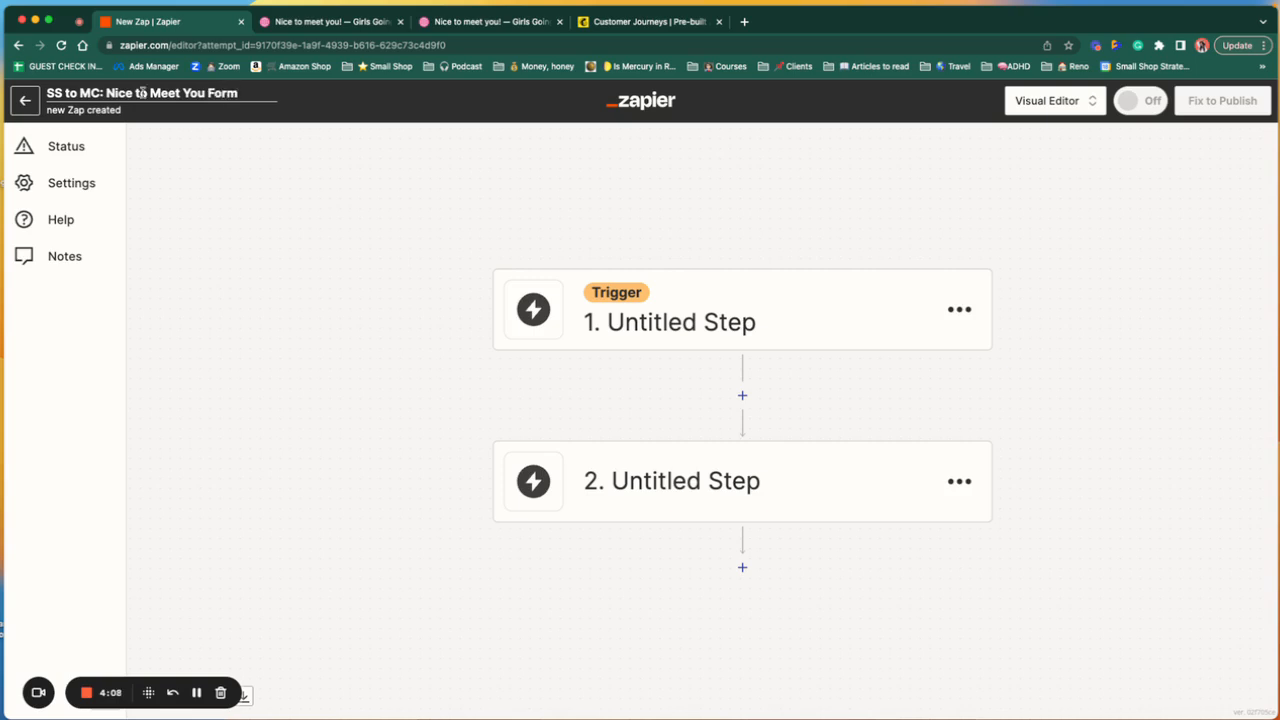
left_click(302, 194)
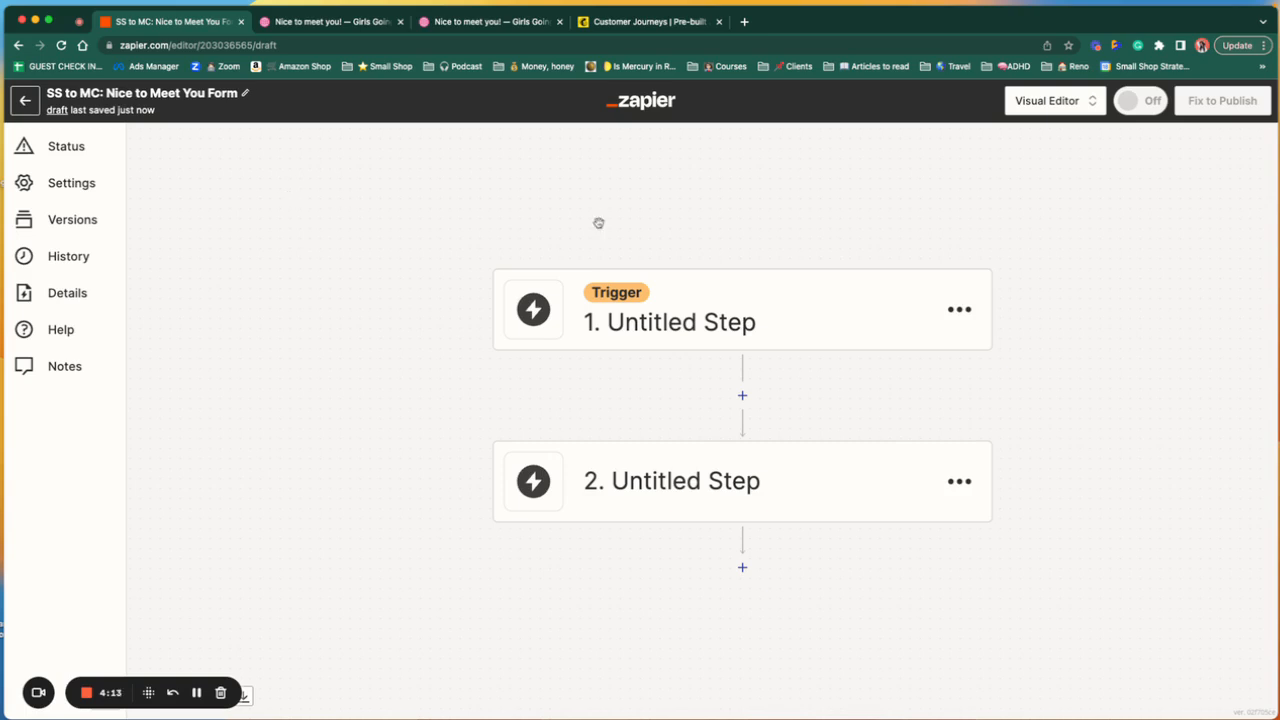
Set the Zap's trigger to Squarespace's New Form Submission event and connect the Squarespace Girls Going Global account.
left_click(786, 313)
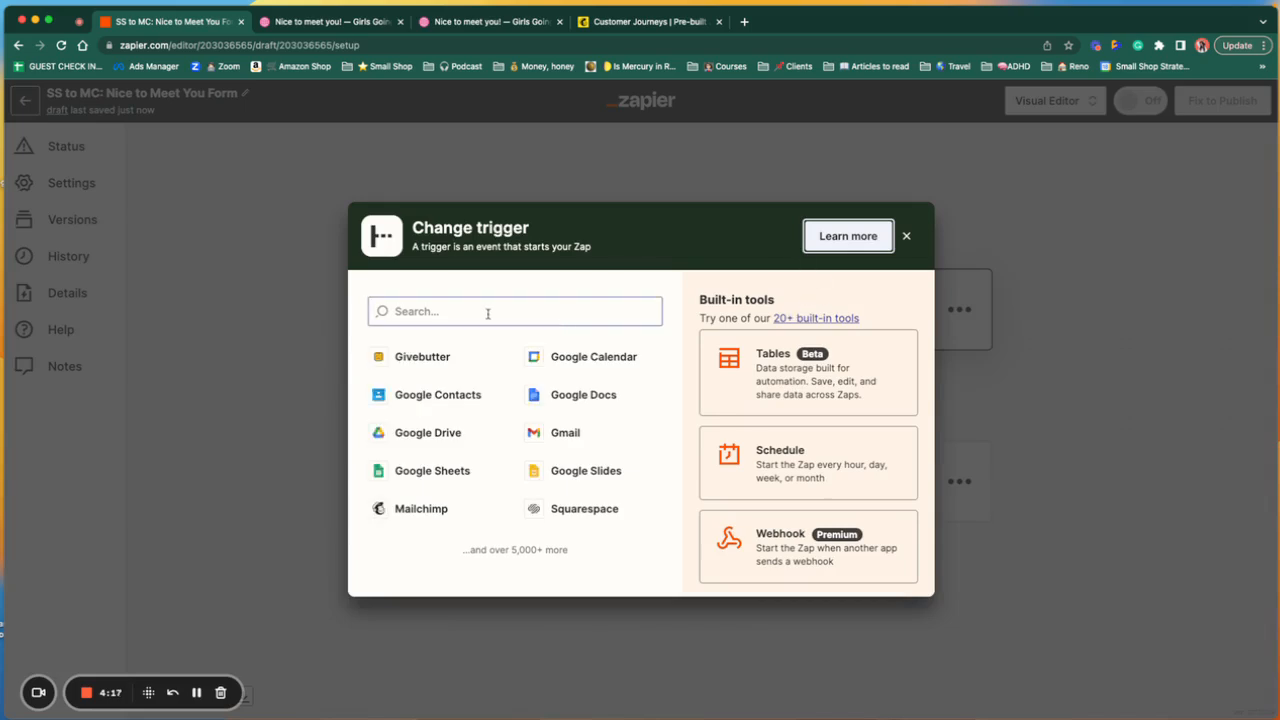
left_click(585, 508)
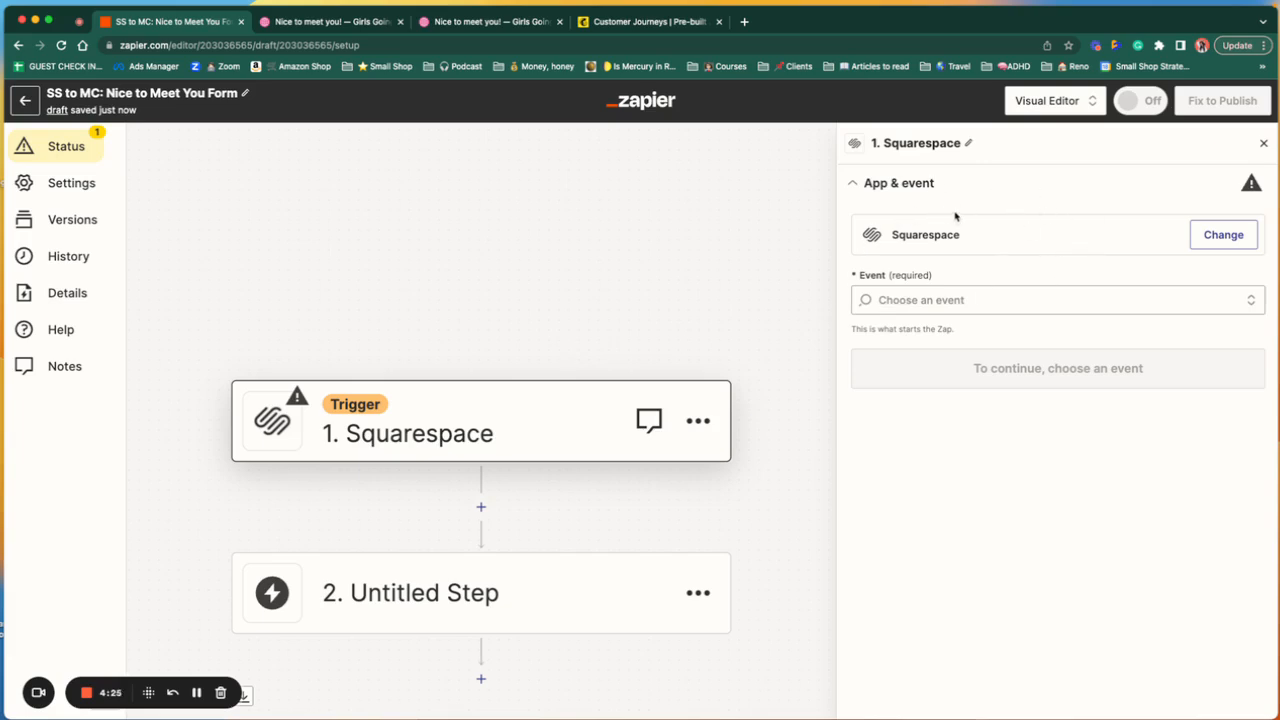
left_click(937, 299)
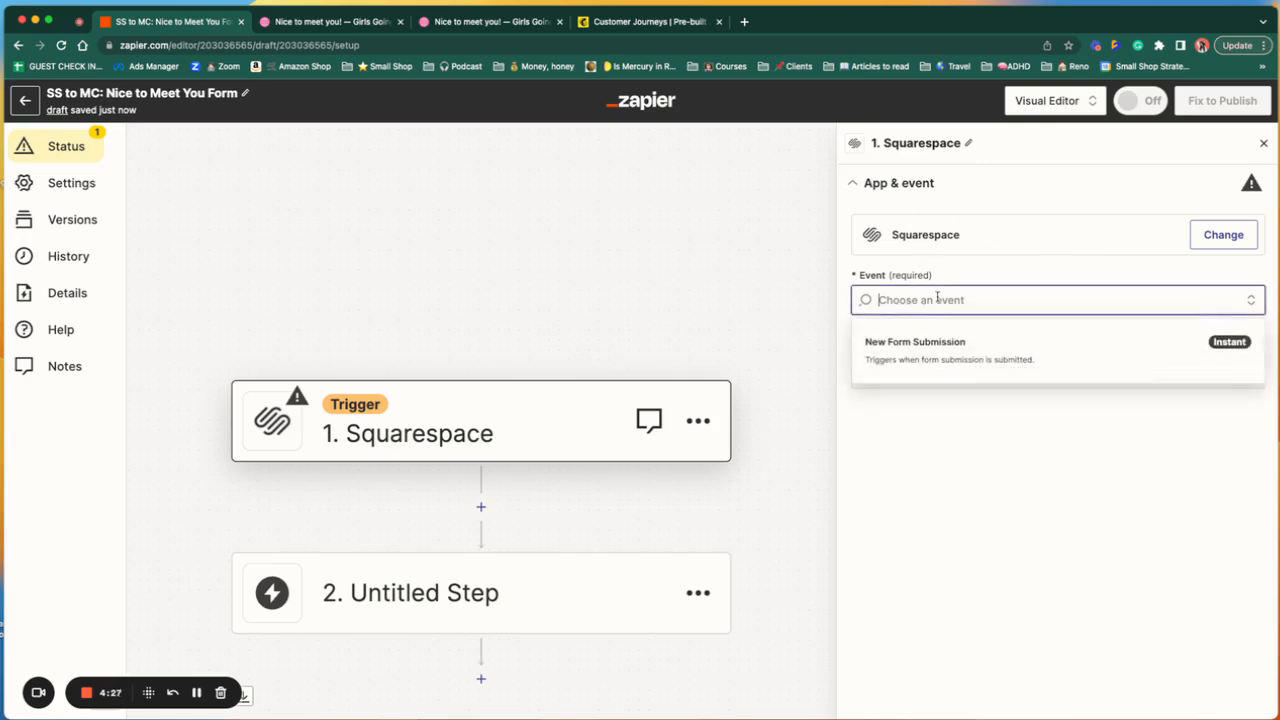
left_click(963, 361)
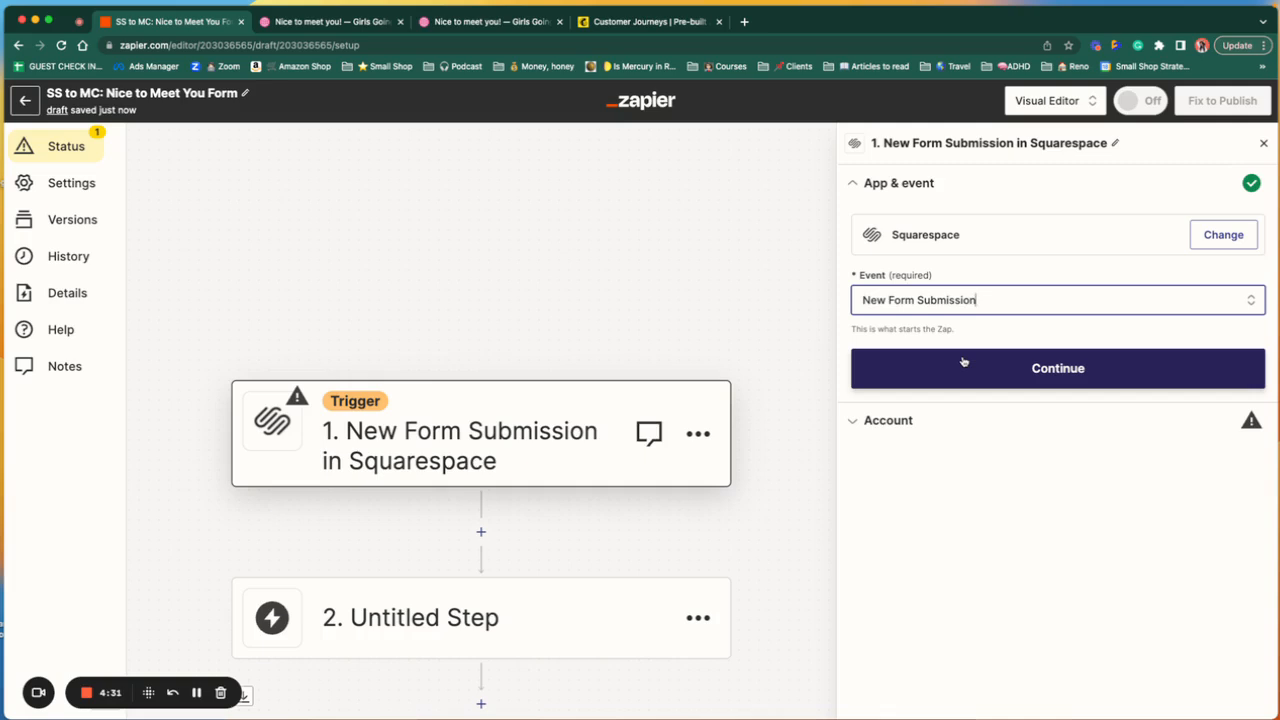
left_click(963, 367)
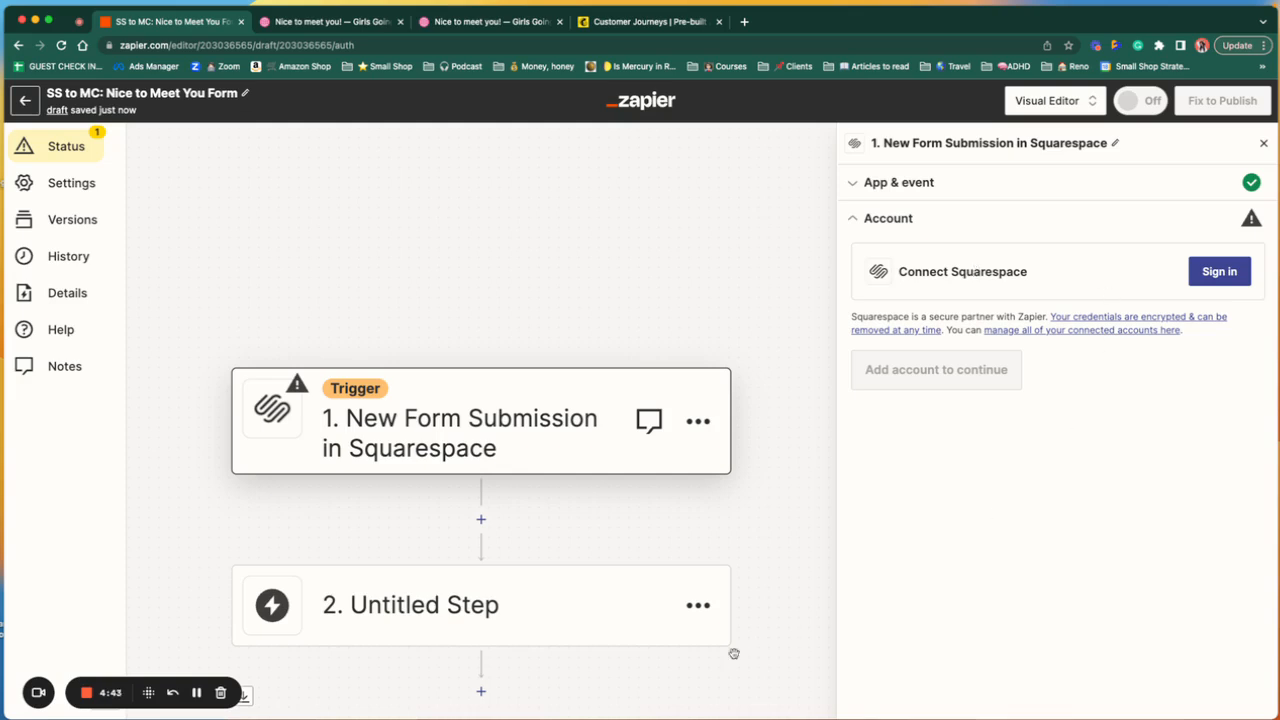
left_click(196, 697)
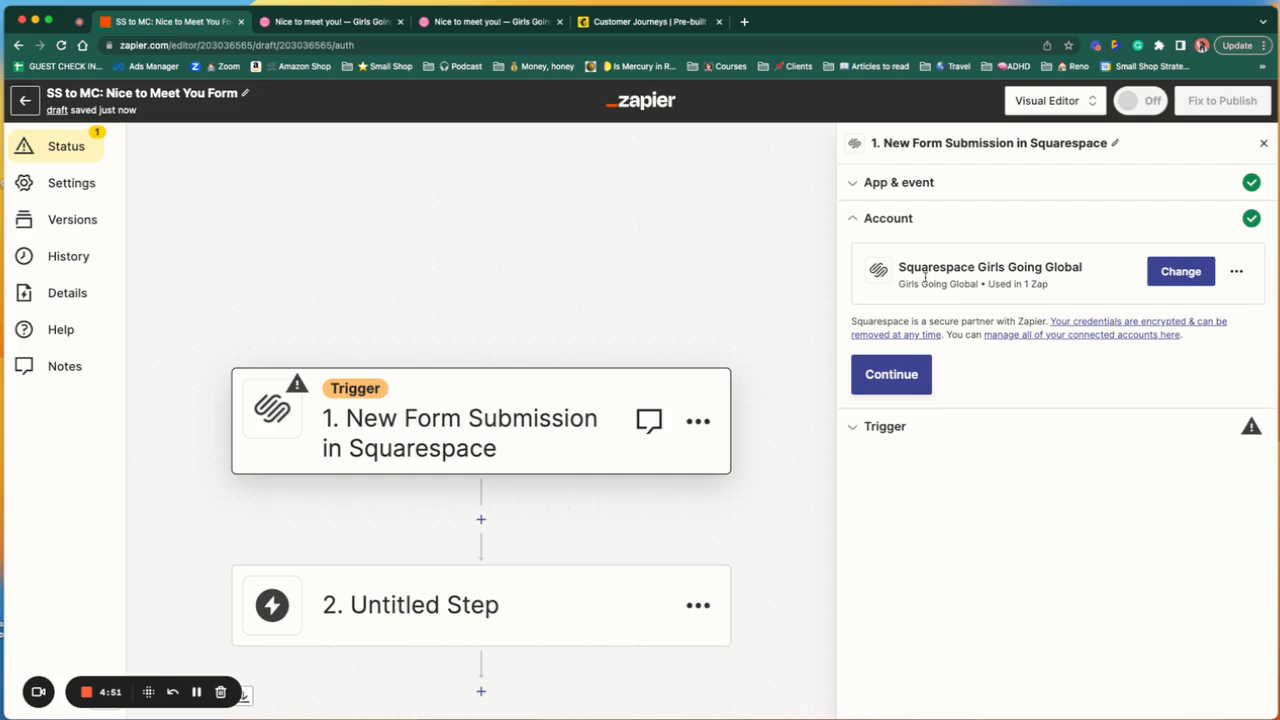
left_click(885, 383)
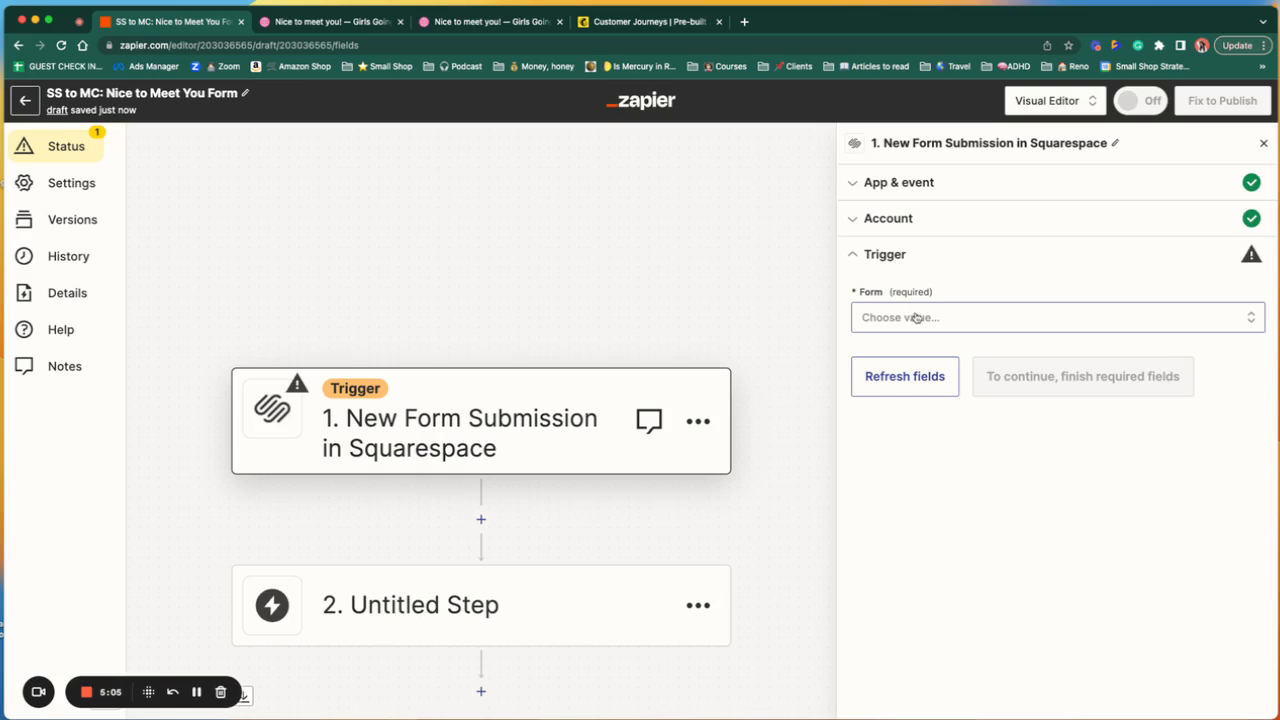
Check the newsletter form's name in its Squarespace content settings and return to the Zap in Zapier.
left_click(323, 22)
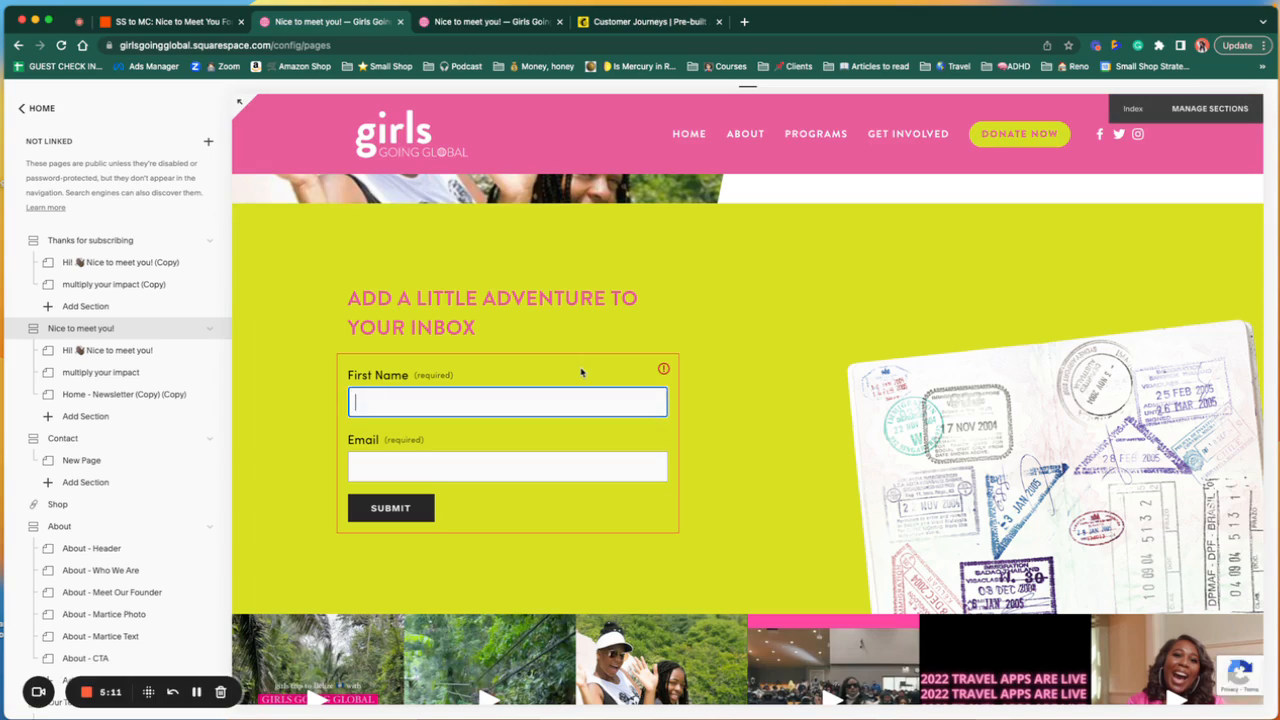
mouse_move(540, 215)
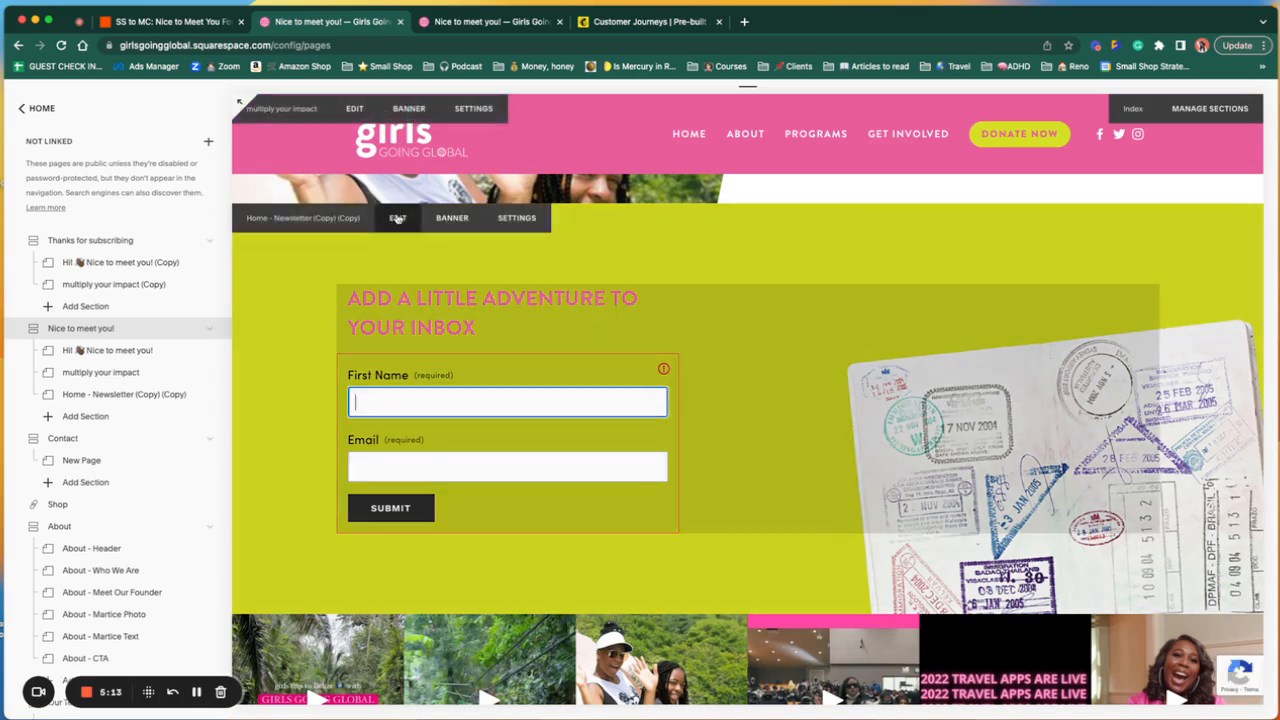
left_click(560, 228)
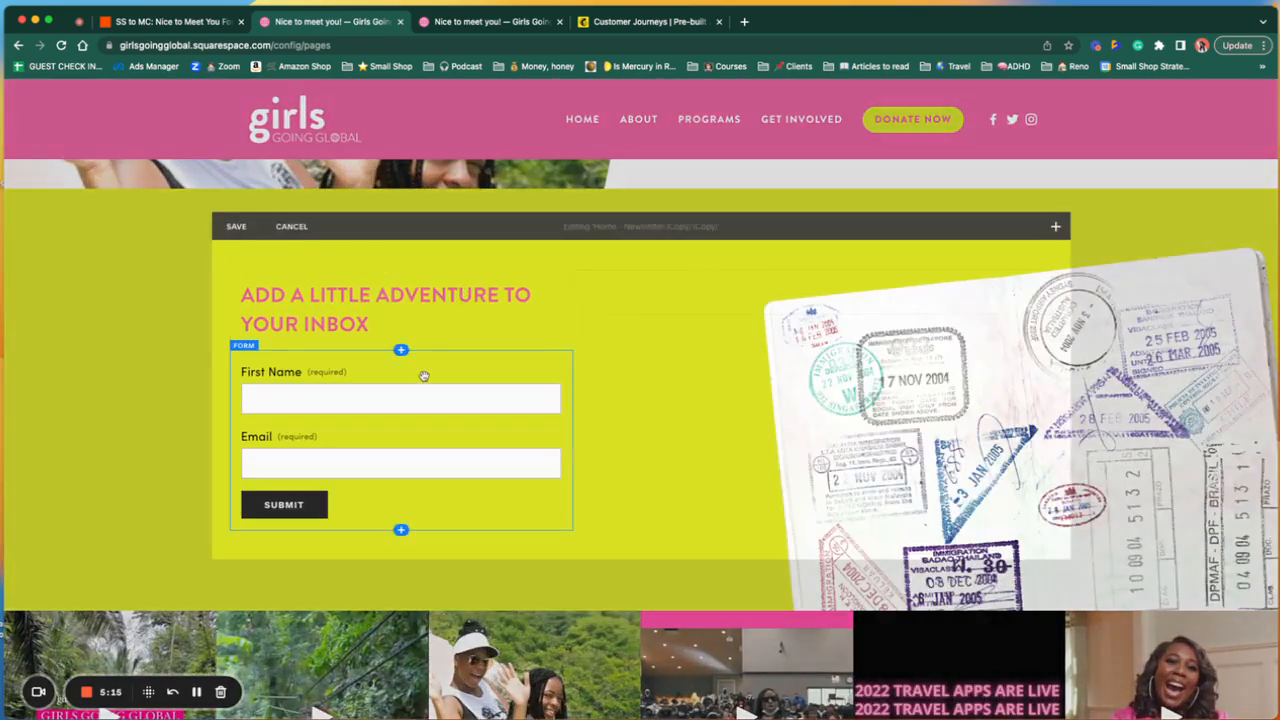
left_click(424, 376)
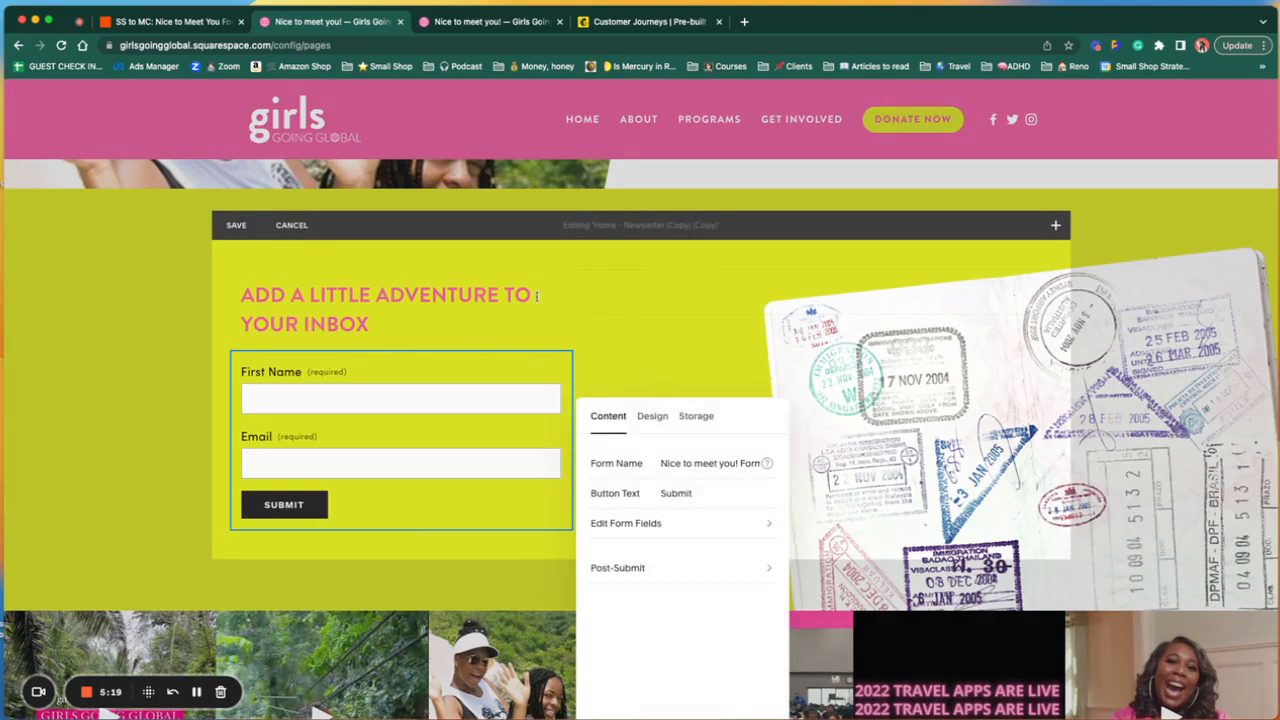
left_click(238, 228)
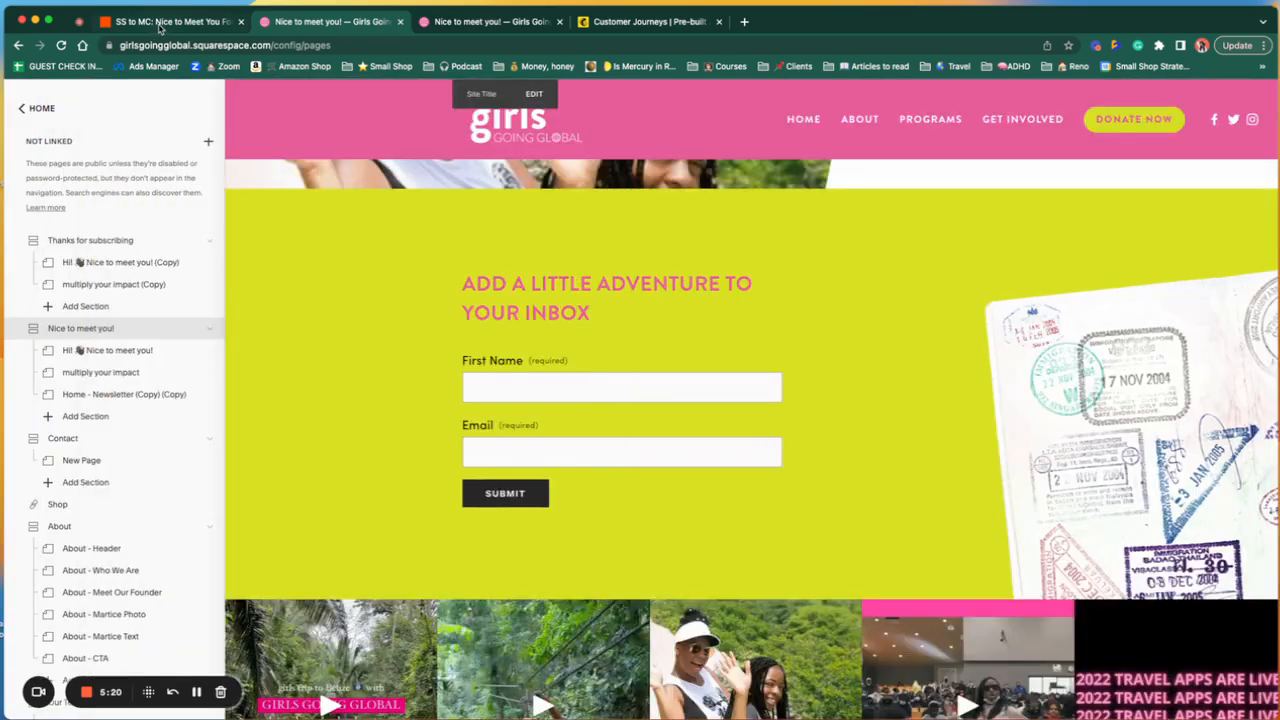
left_click(158, 28)
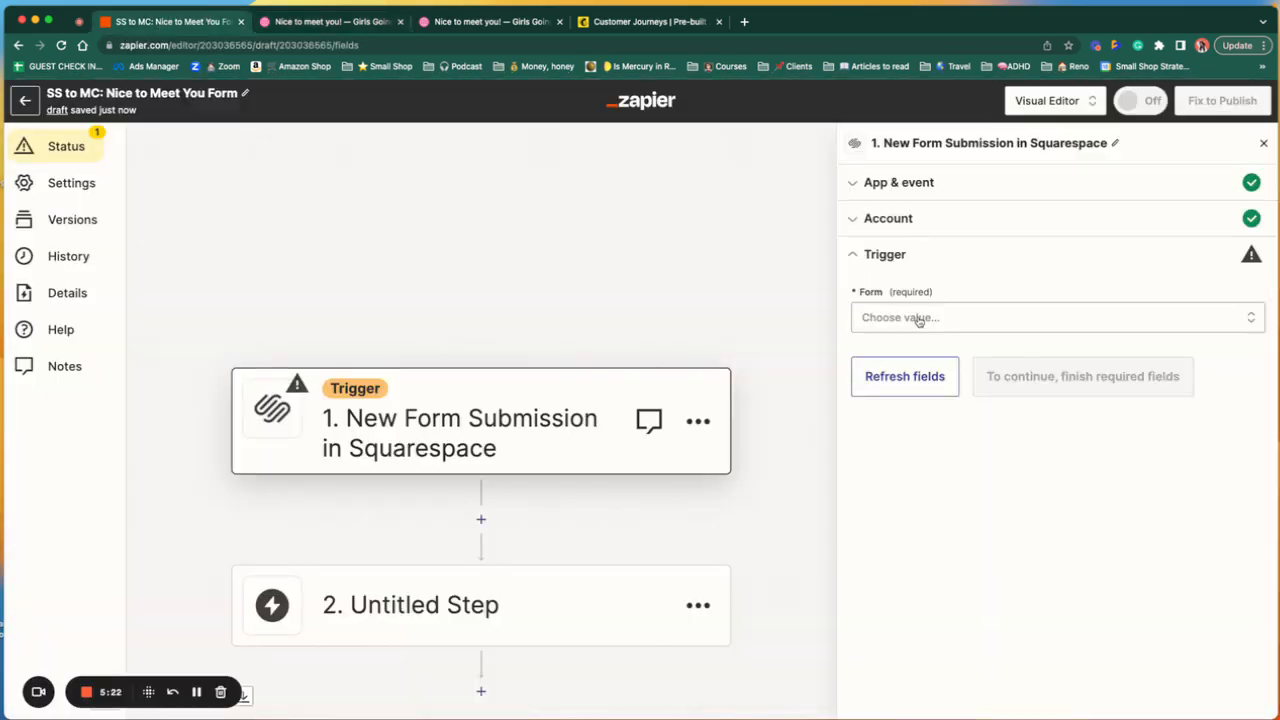
Choose "Nice to meet you! Form" as the form that triggers the Zap.
left_click(921, 317)
scroll(977, 540, "down", 3)
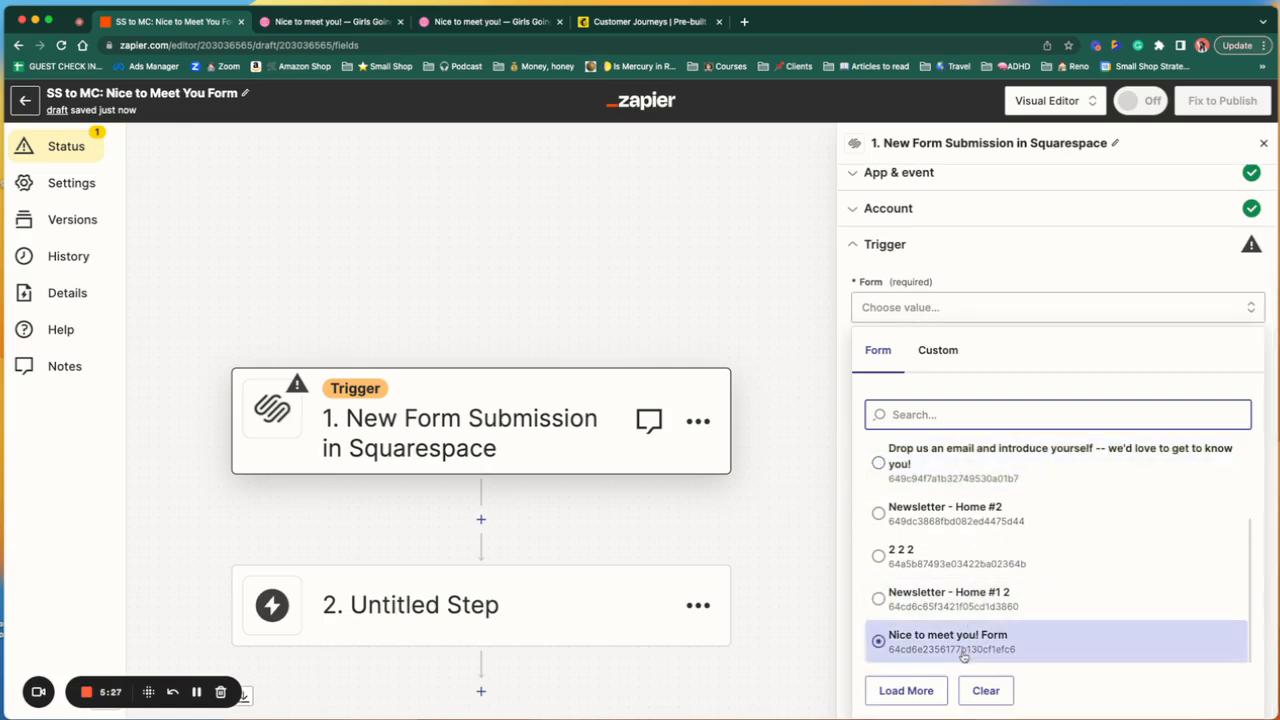
left_click(964, 645)
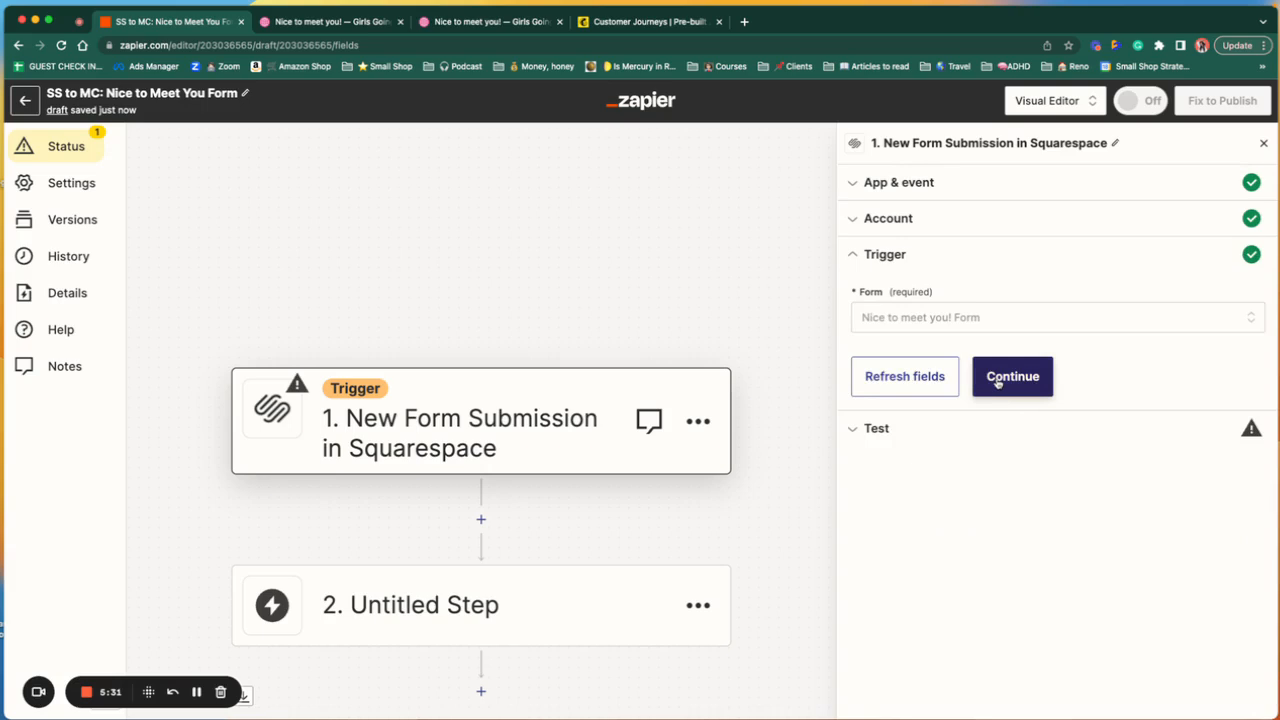
Test the Squarespace trigger and continue with the Form A record.
left_click(997, 383)
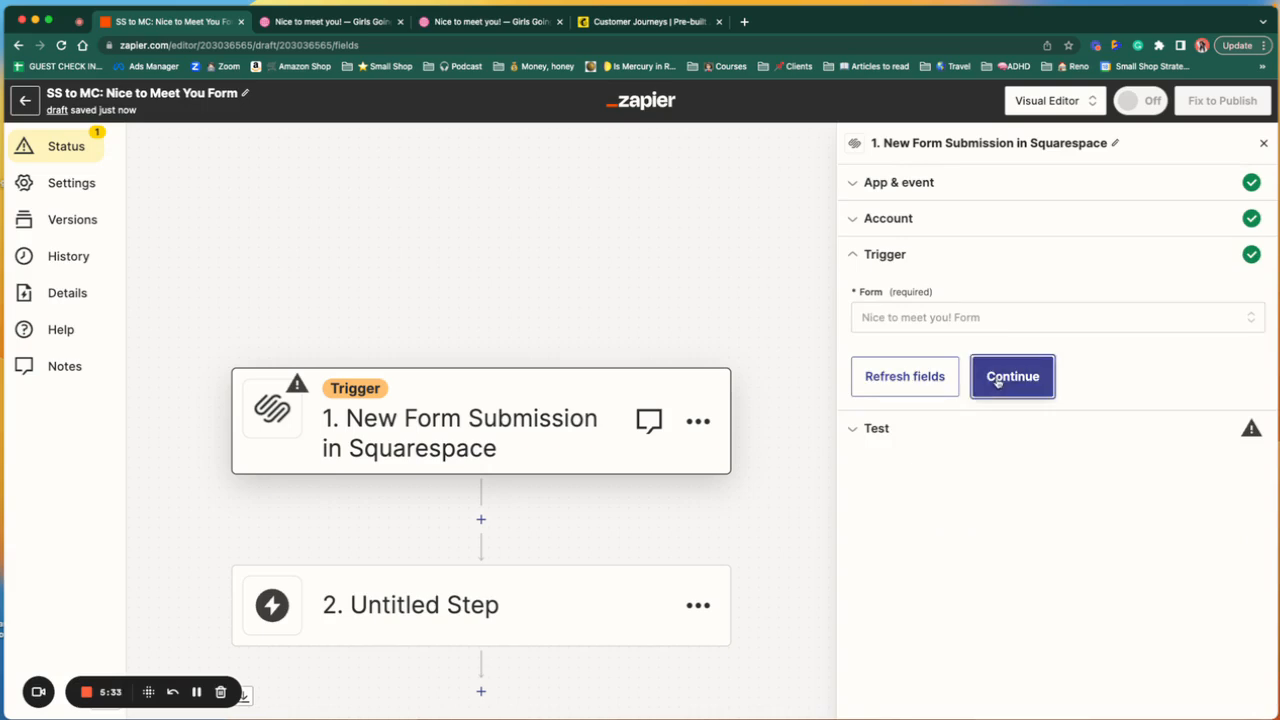
left_click(1082, 512)
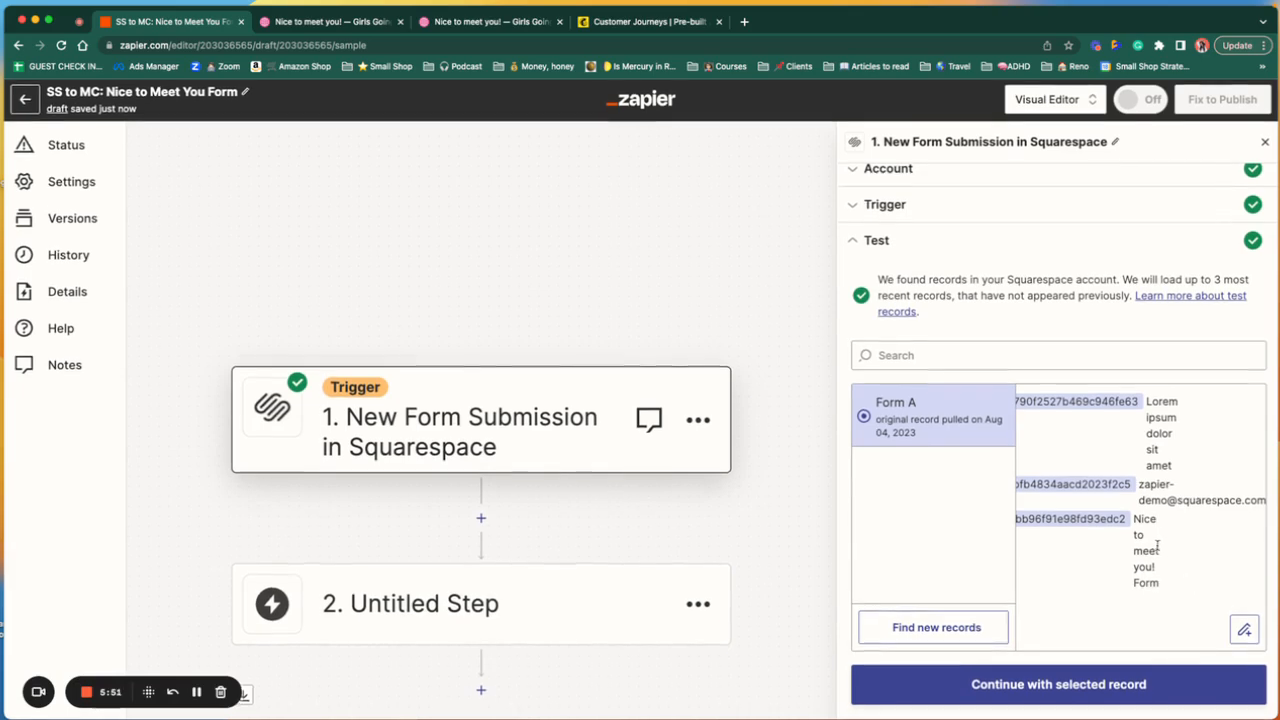
left_click(1055, 686)
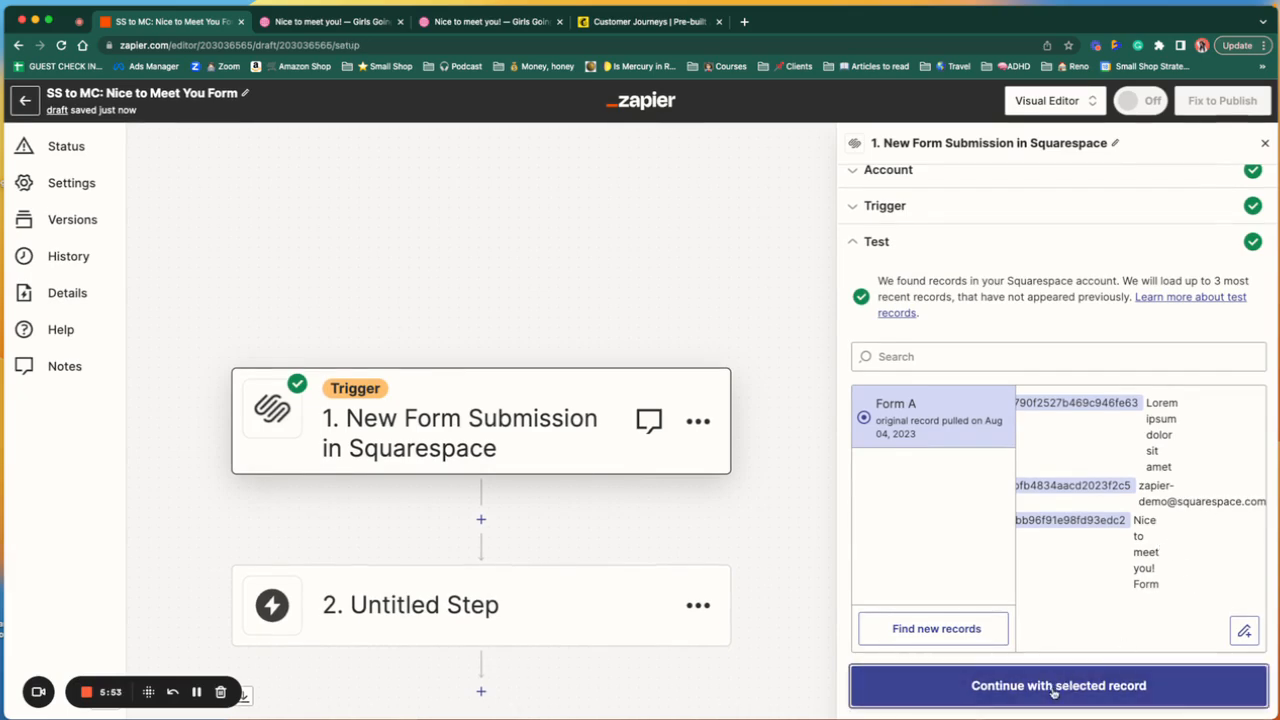
Set the Zap's action app to Mailchimp with the Add/Update Subscriber event.
left_click(450, 248)
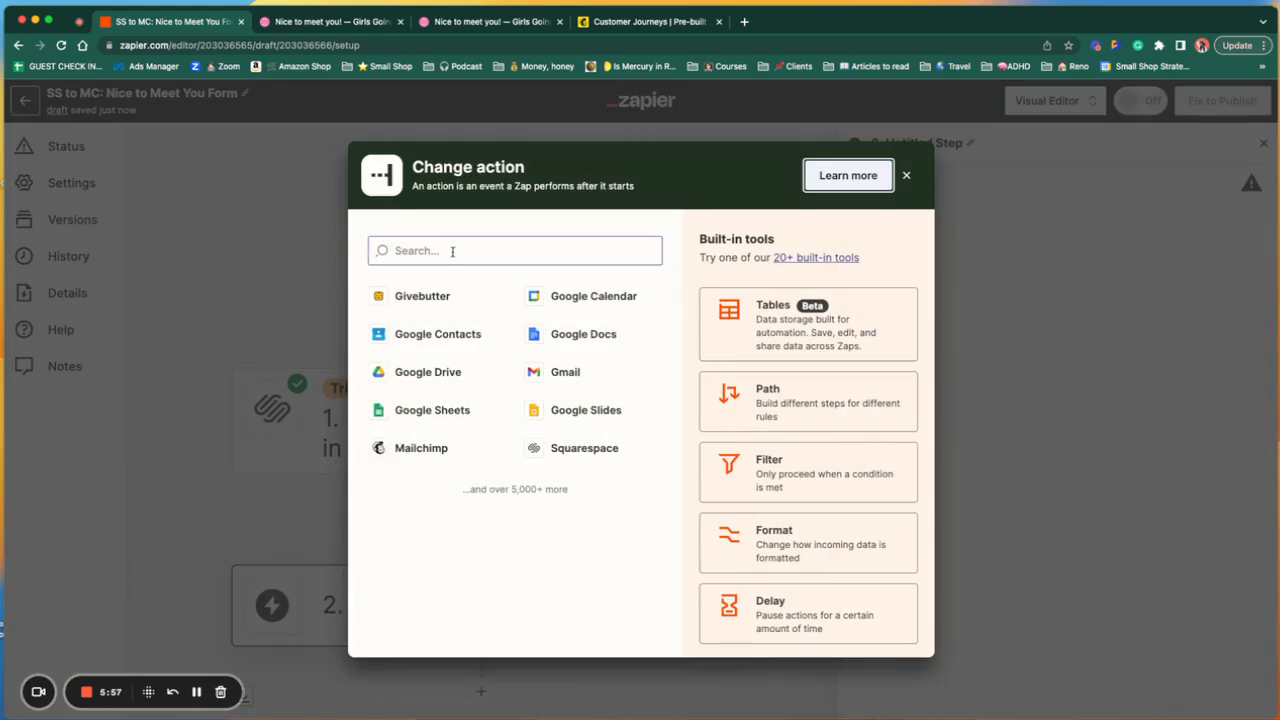
left_click(422, 448)
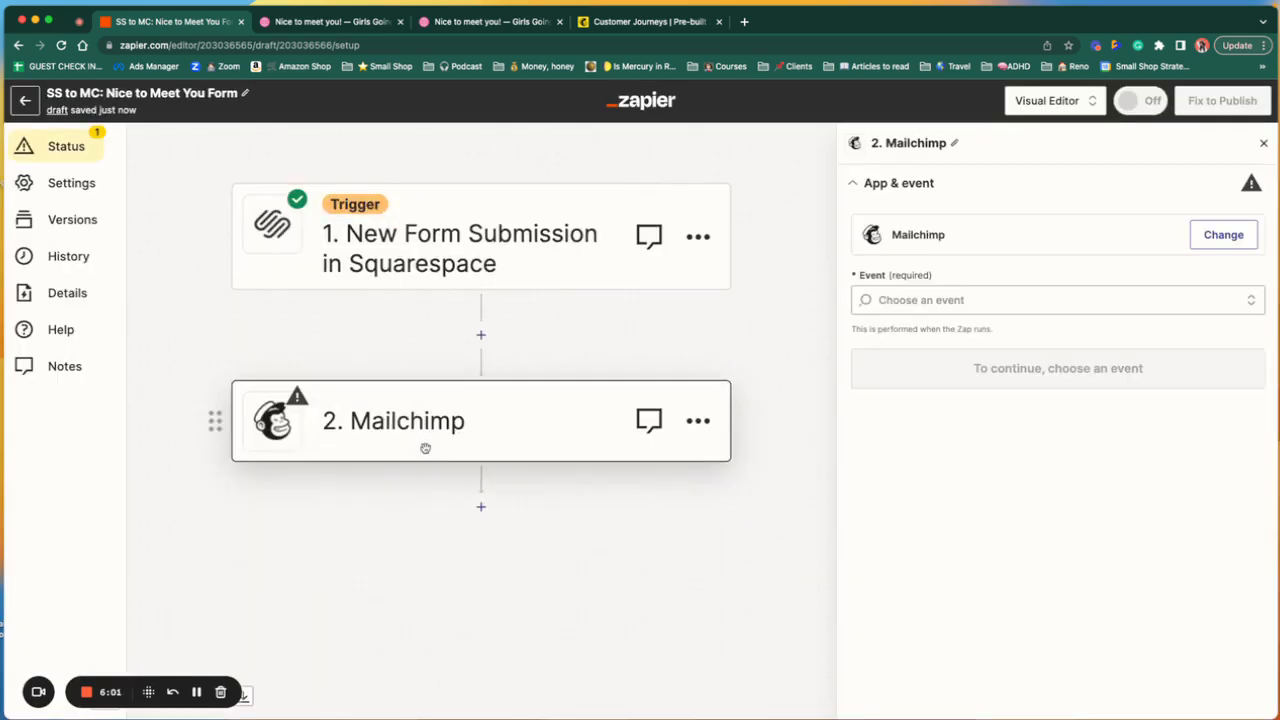
left_click(934, 301)
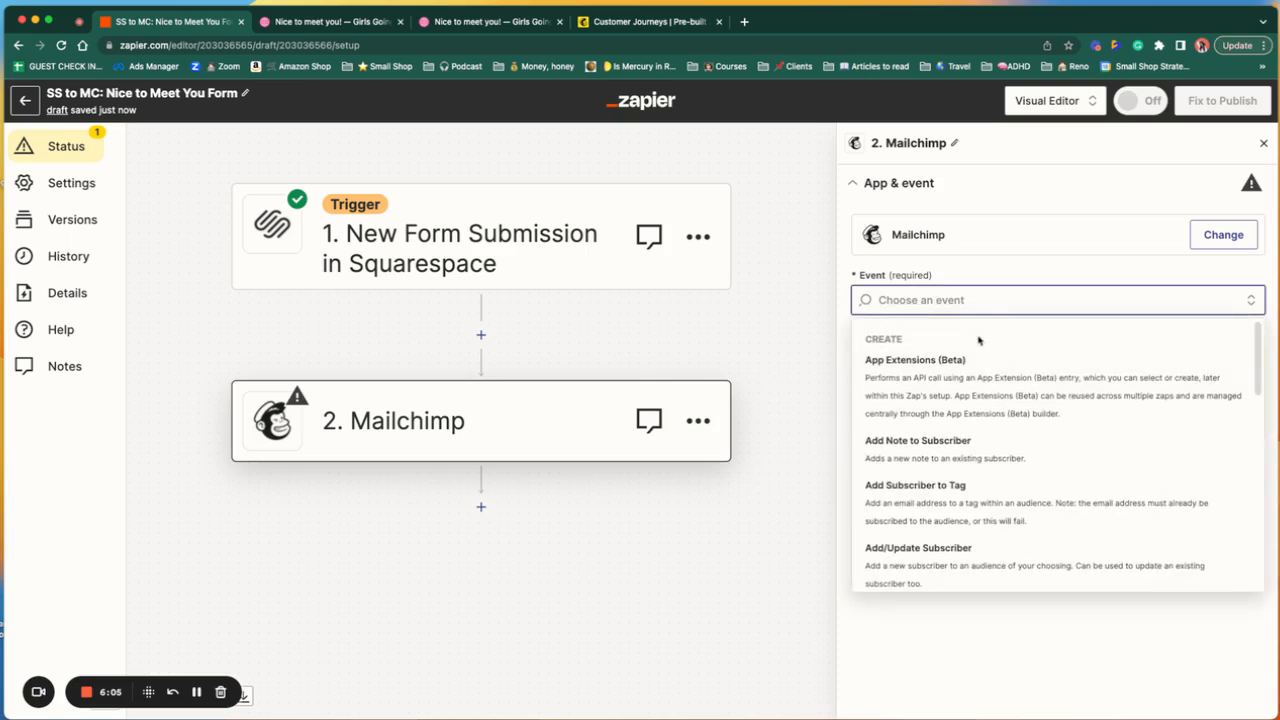
scroll(989, 463, "down", 1)
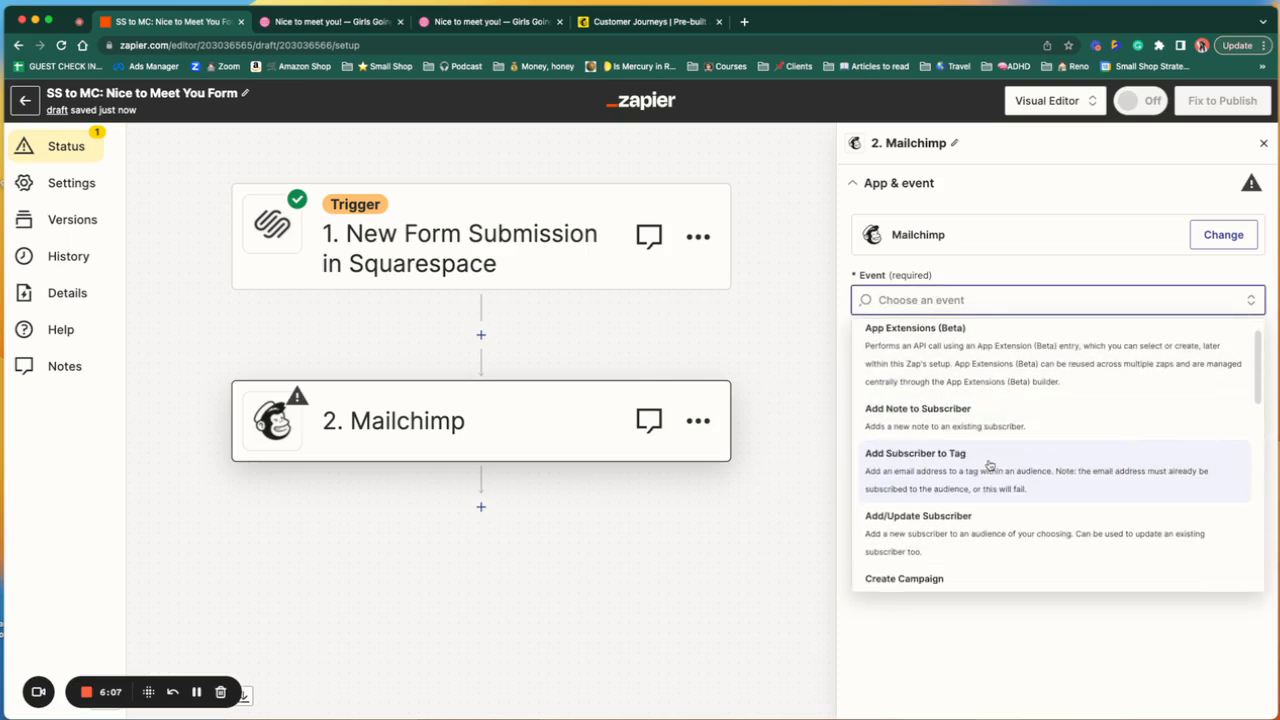
scroll(989, 463, "down", 3)
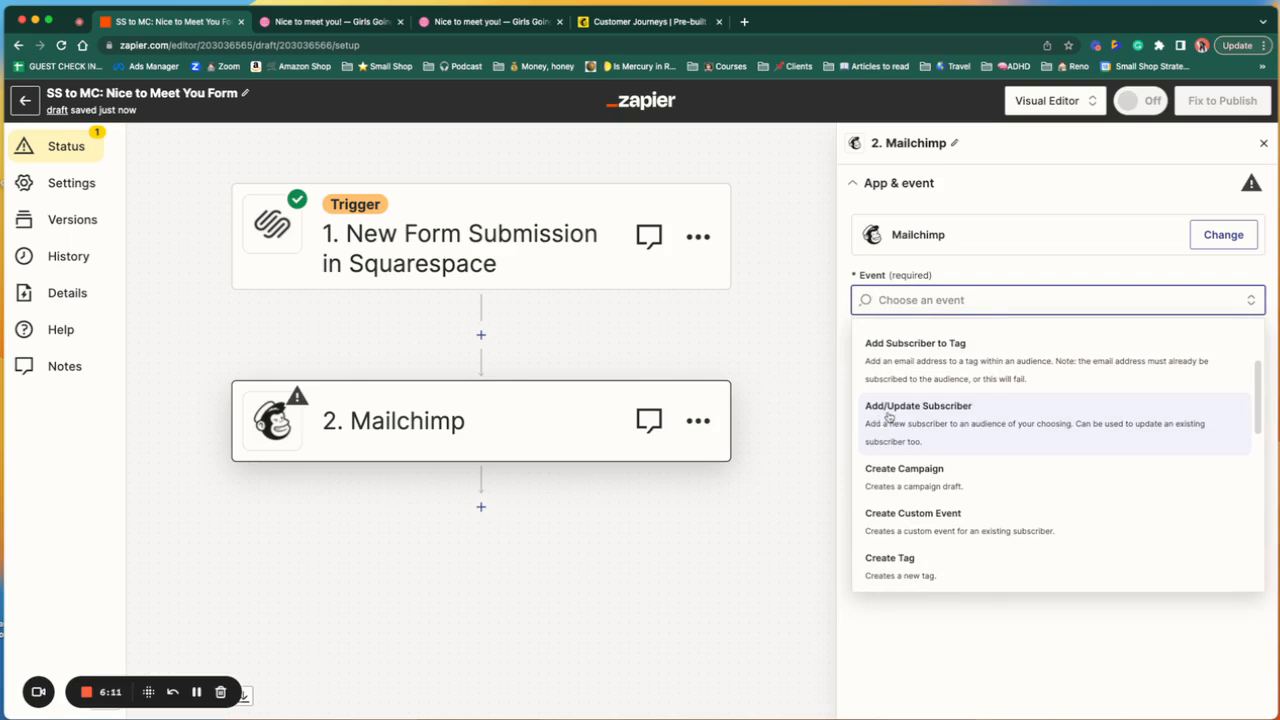
scroll(888, 416, "up", 2)
scroll(888, 416, "down", 12)
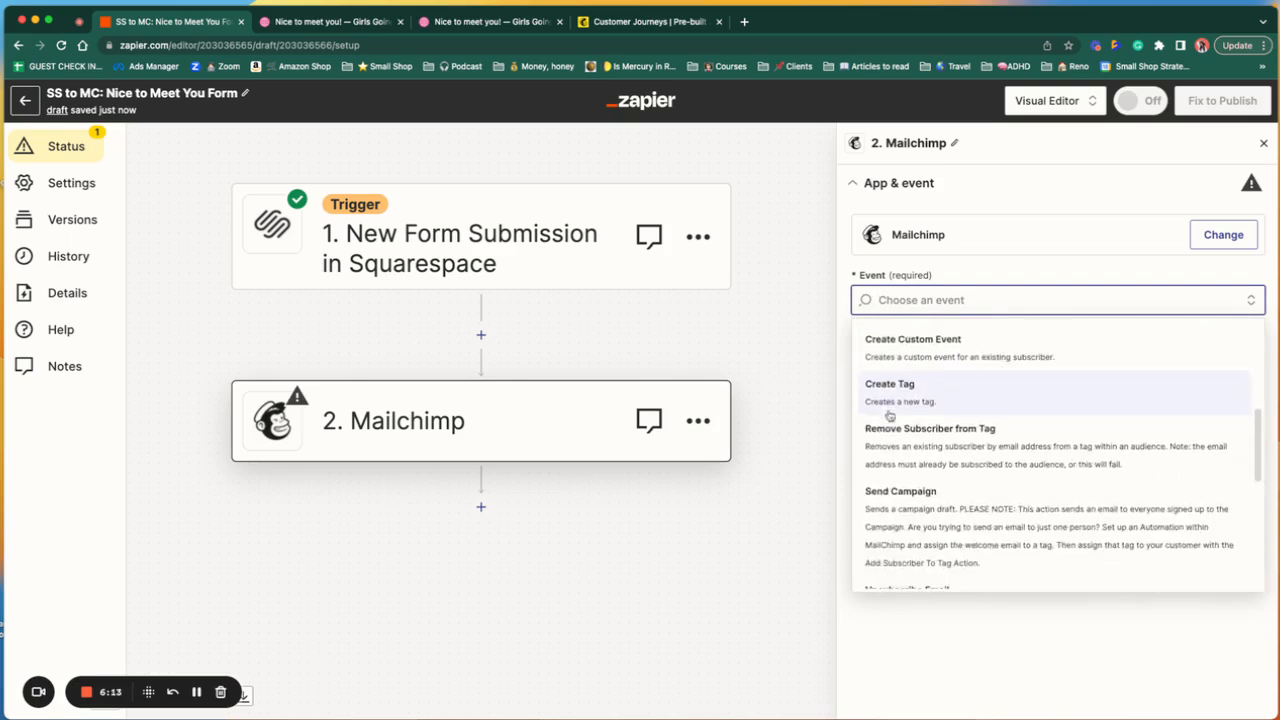
scroll(888, 416, "up", 10)
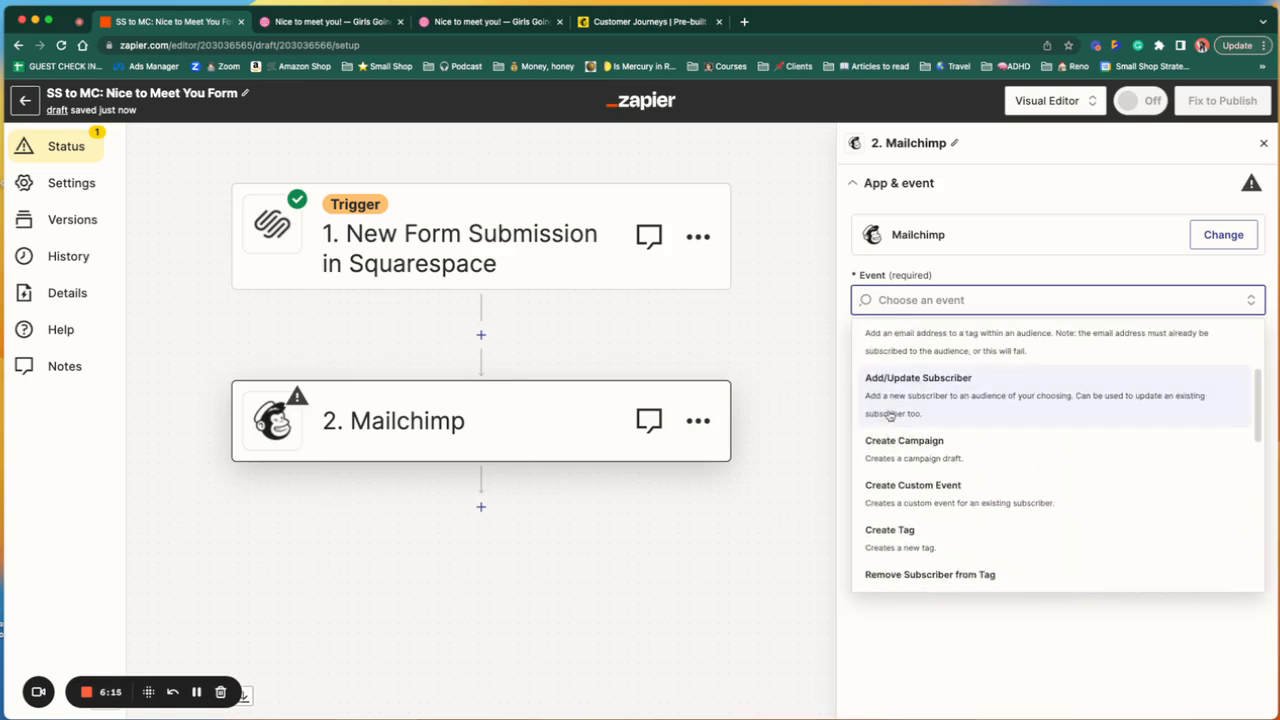
scroll(889, 418, "up", 2)
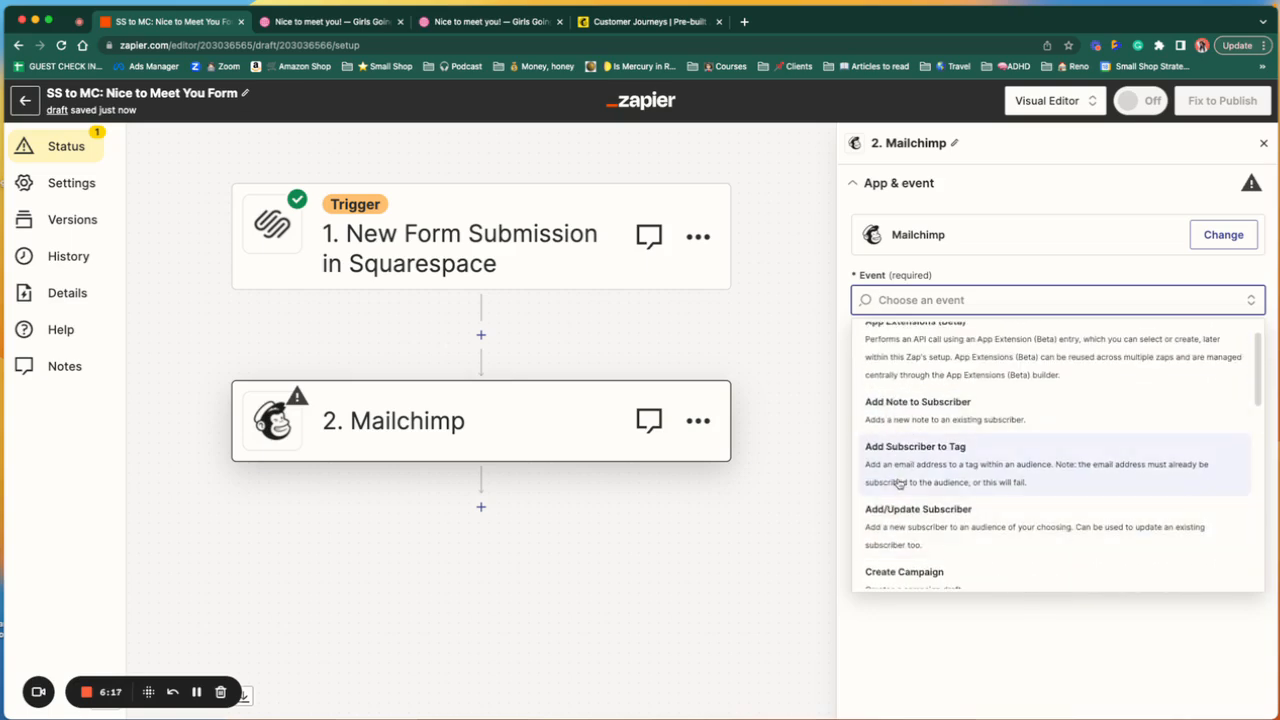
scroll(889, 414, "up", 1)
scroll(889, 420, "down", 3)
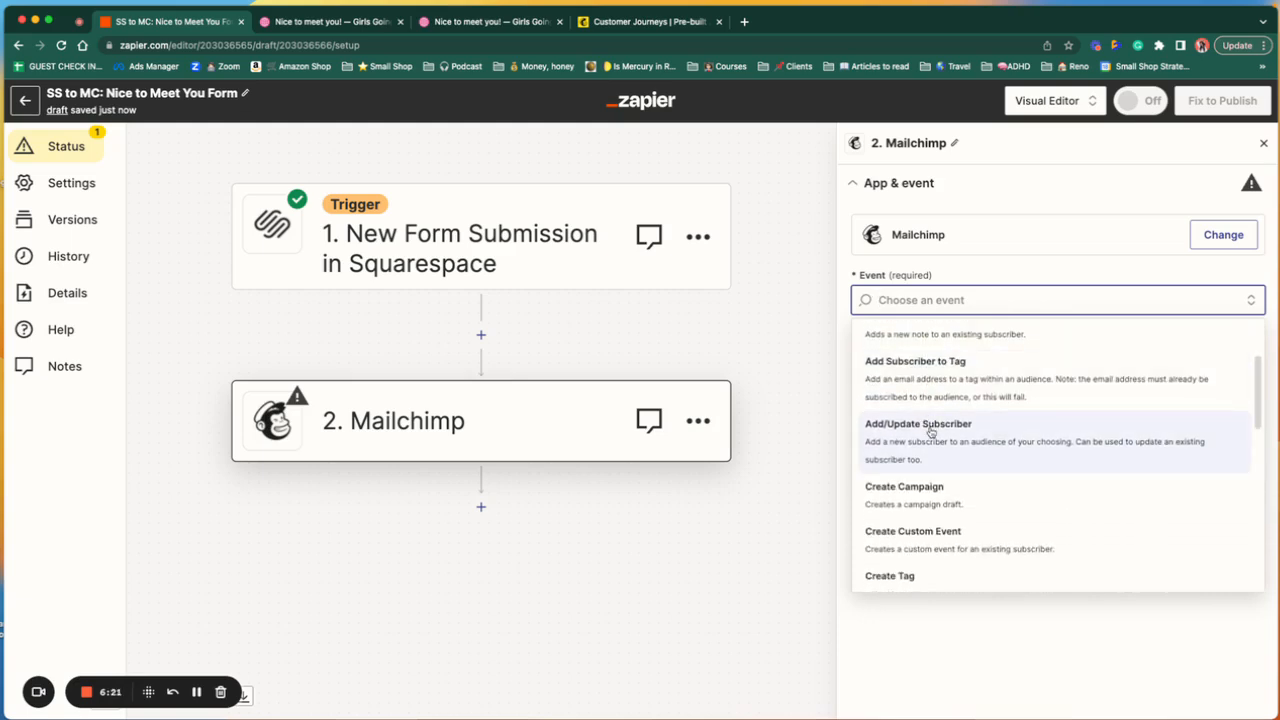
left_click(931, 431)
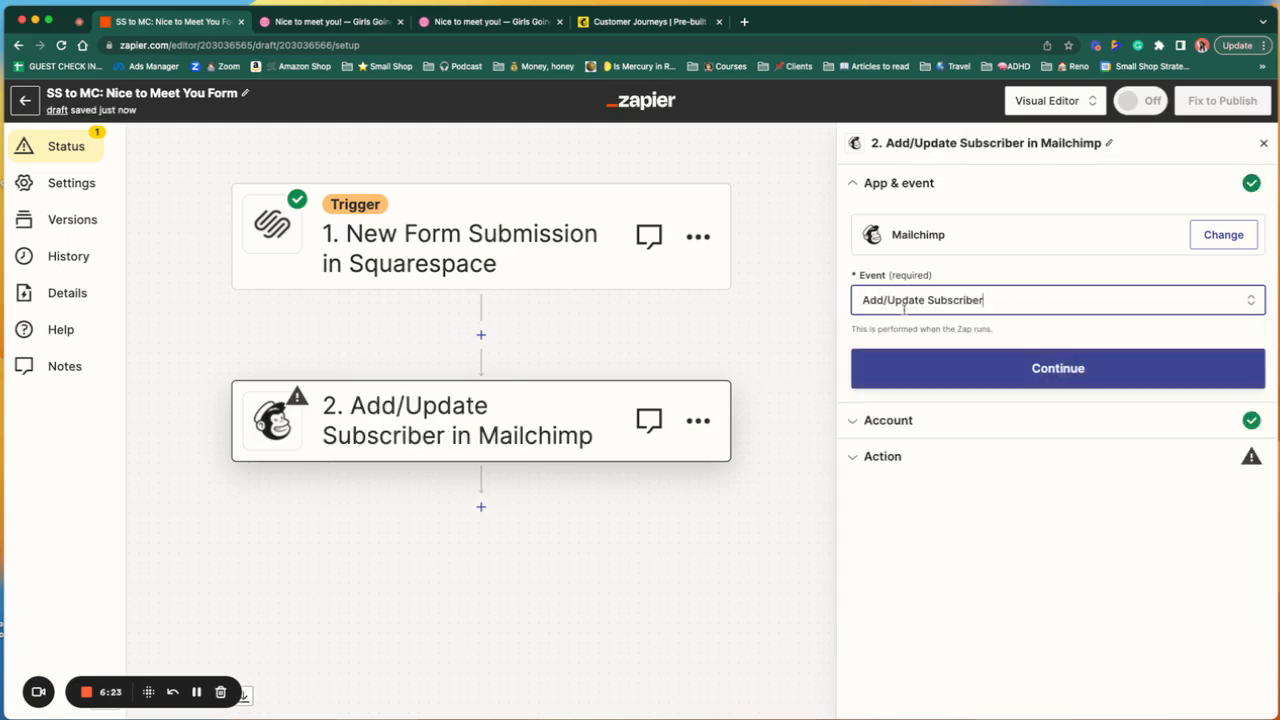
left_click(1063, 366)
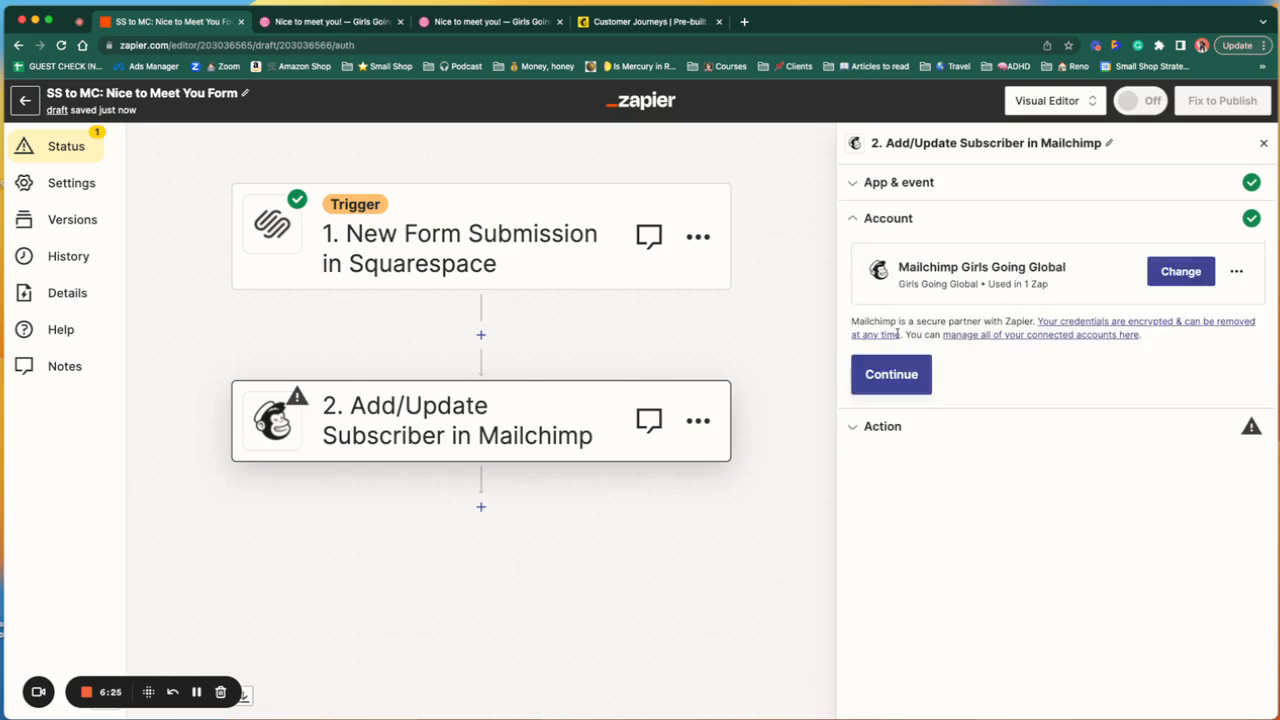
Accept the Mailchimp Girls Going Global account and choose GGG Newletter Subscription as the audience.
left_click(899, 386)
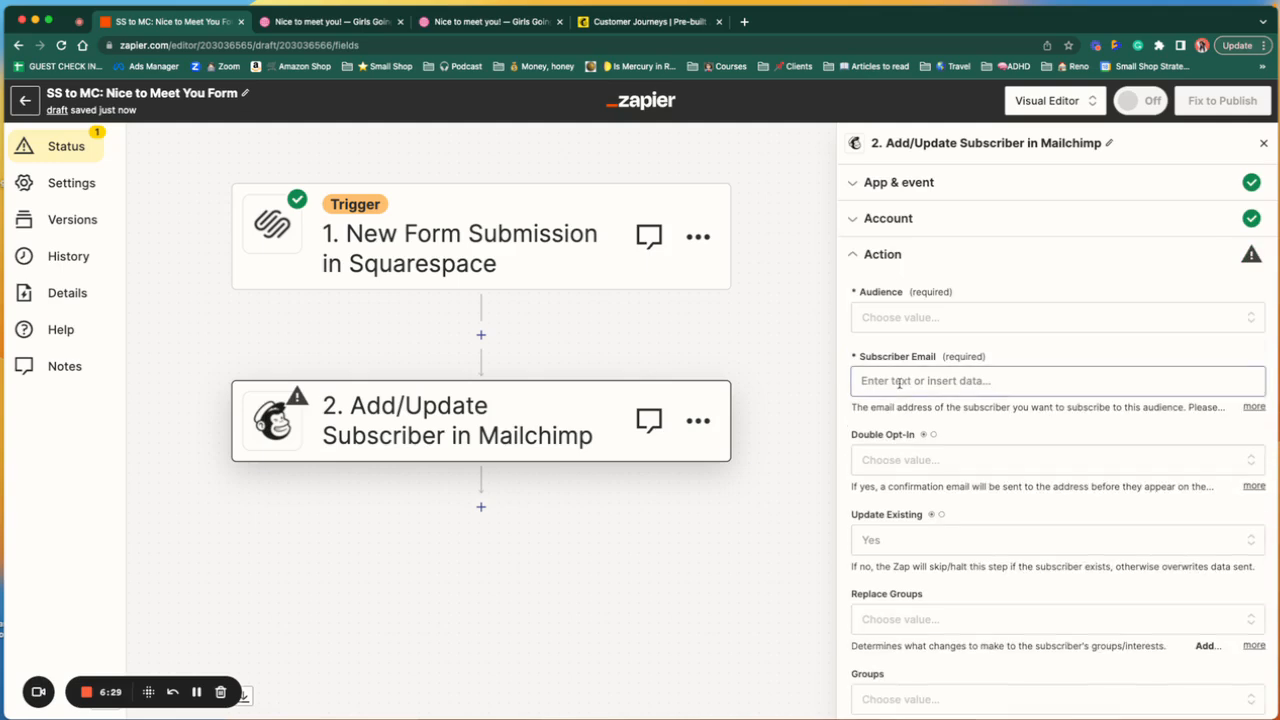
left_click(878, 320)
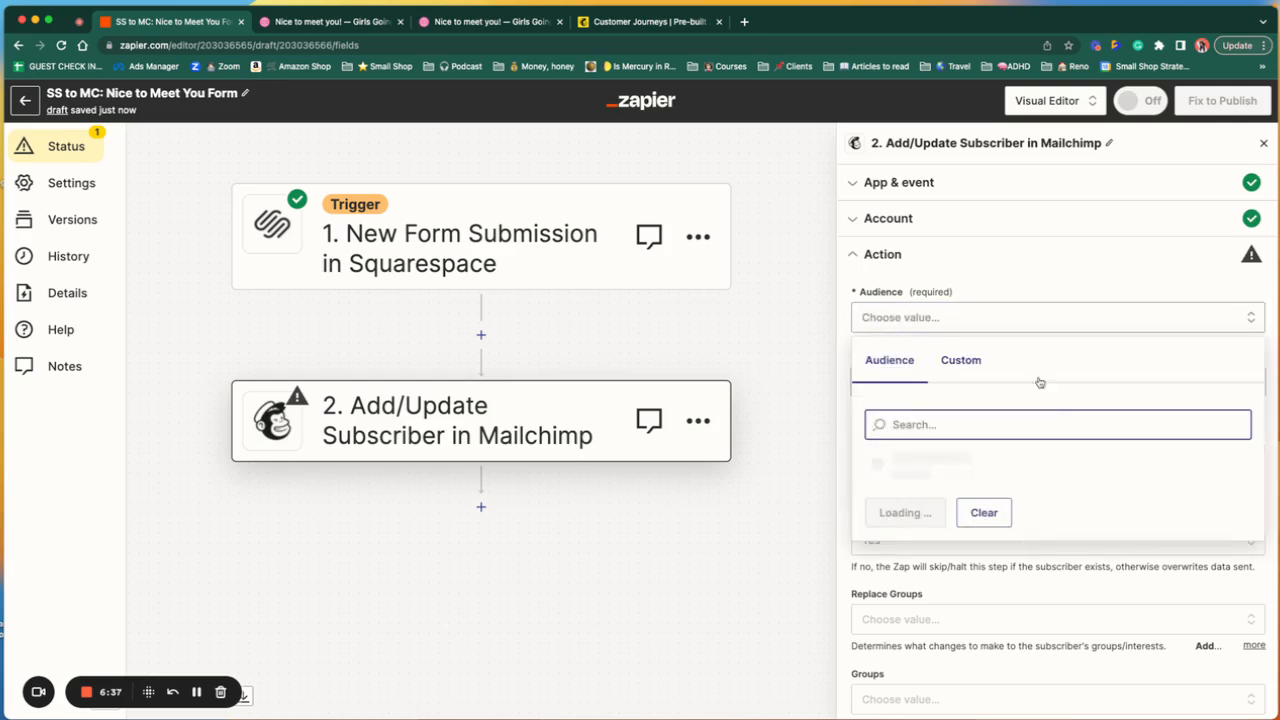
left_click(952, 633)
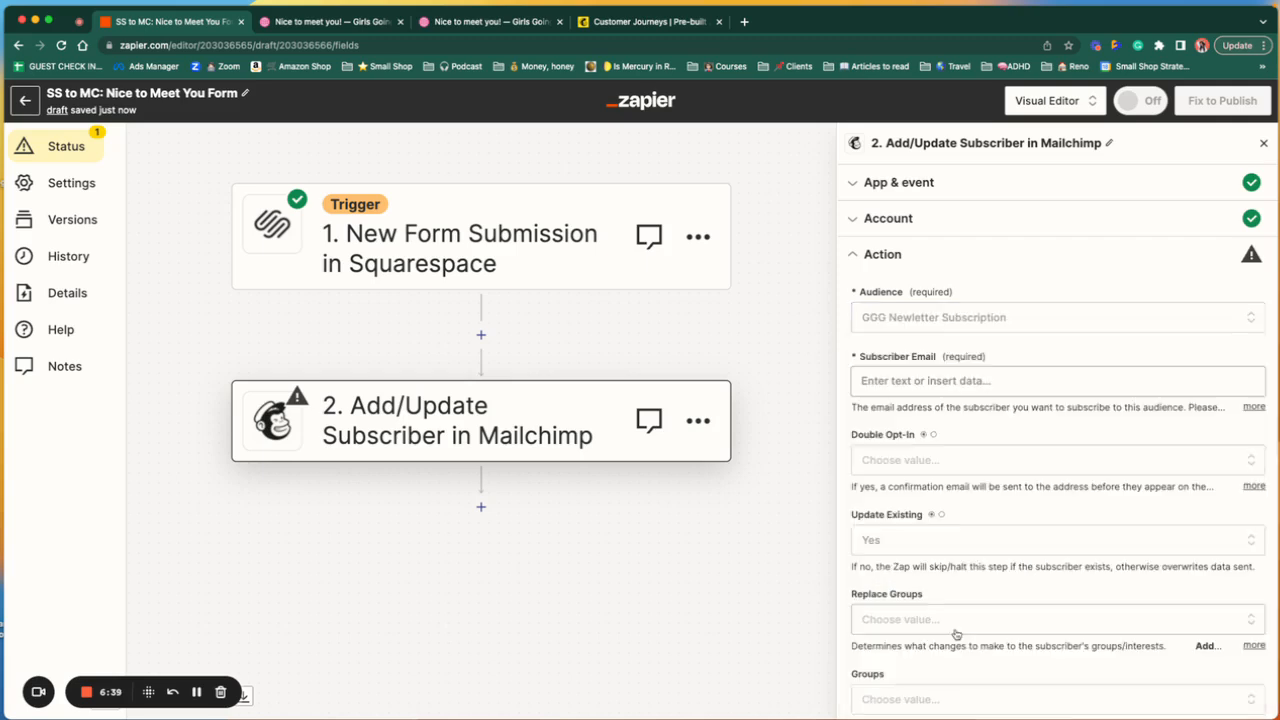
Map the Squarespace Email field to Subscriber Email and set Double Opt-In to False.
left_click(878, 381)
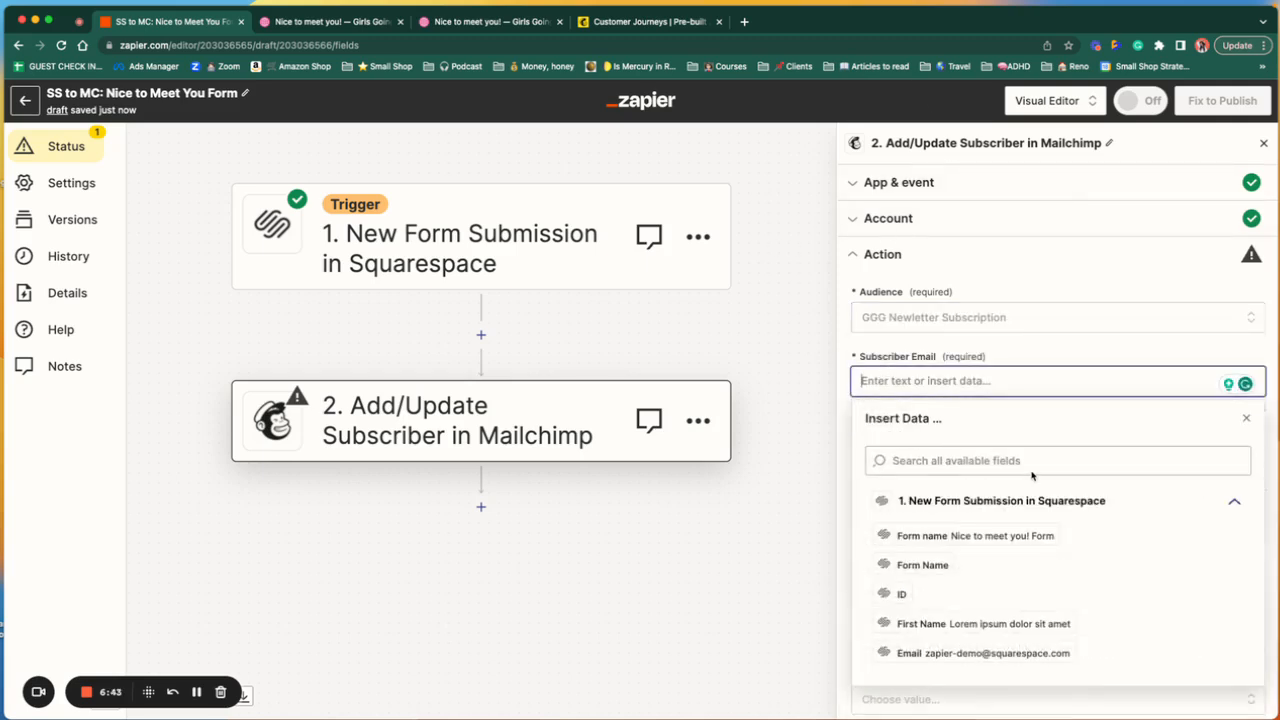
left_click(959, 656)
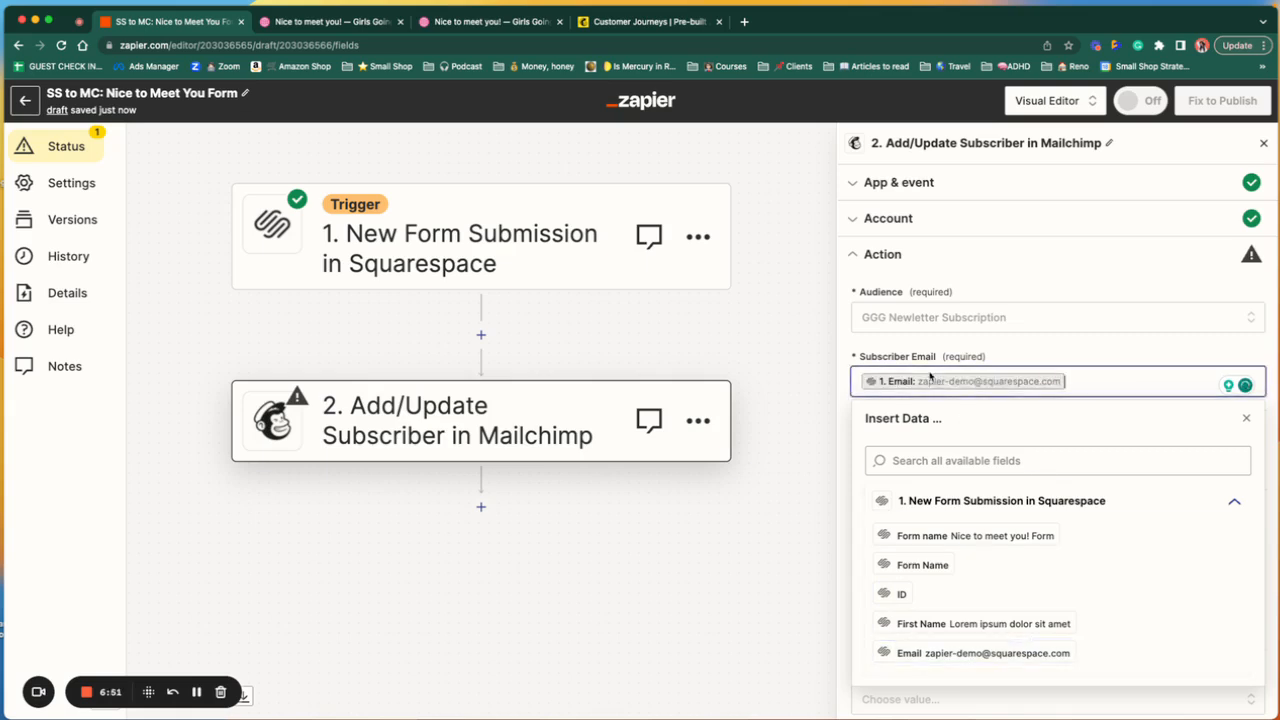
left_click(905, 348)
left_click(920, 462)
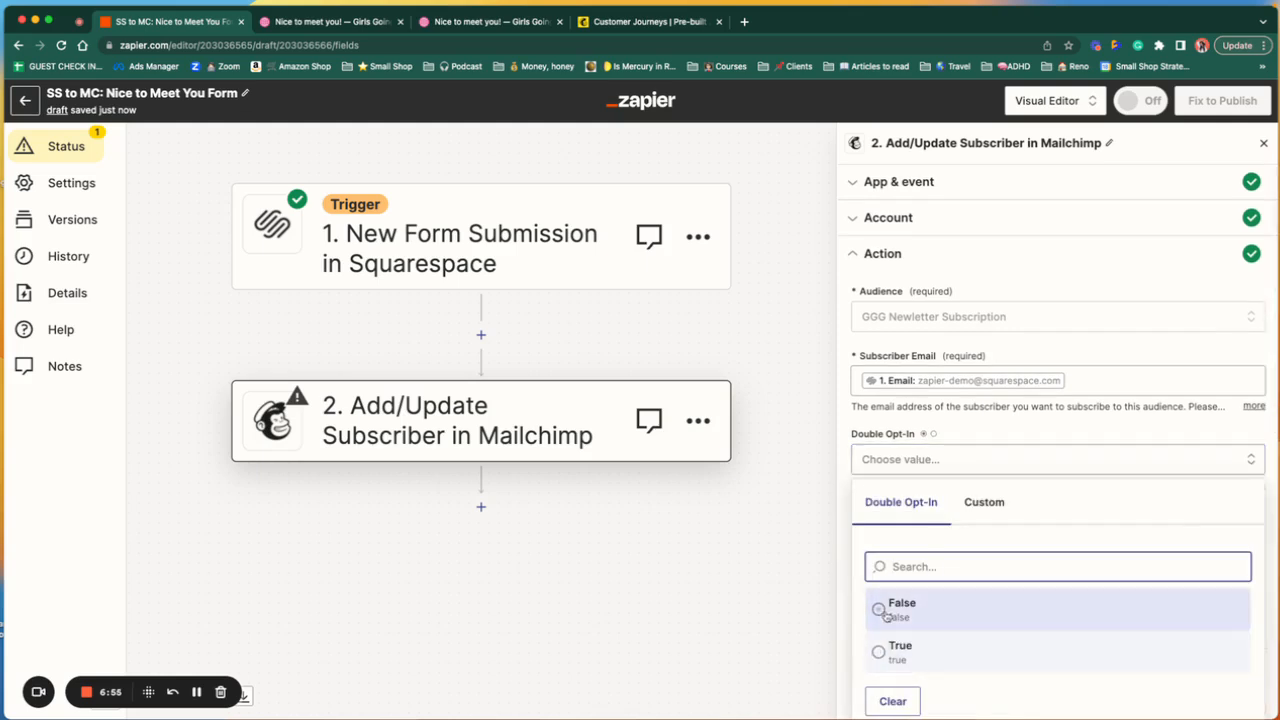
left_click(882, 608)
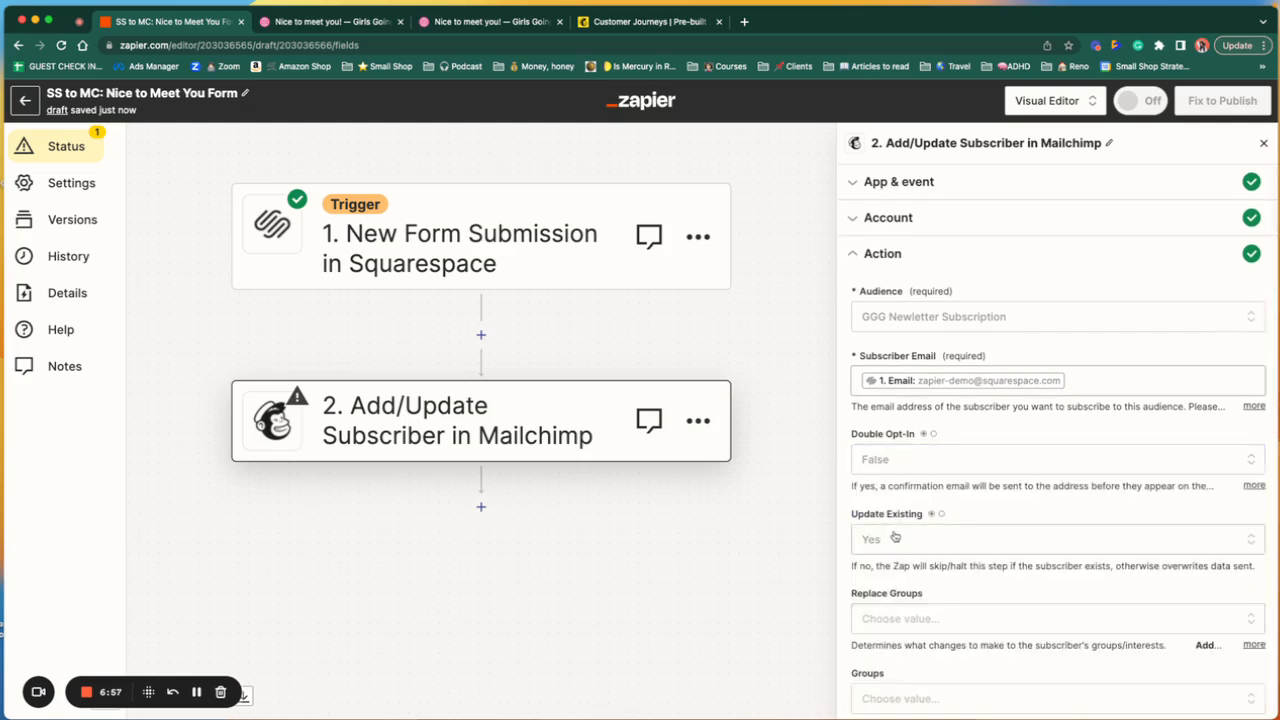
Map the Squarespace First Name field to the First Name field of the Mailchimp action.
scroll(895, 535, "down", 1)
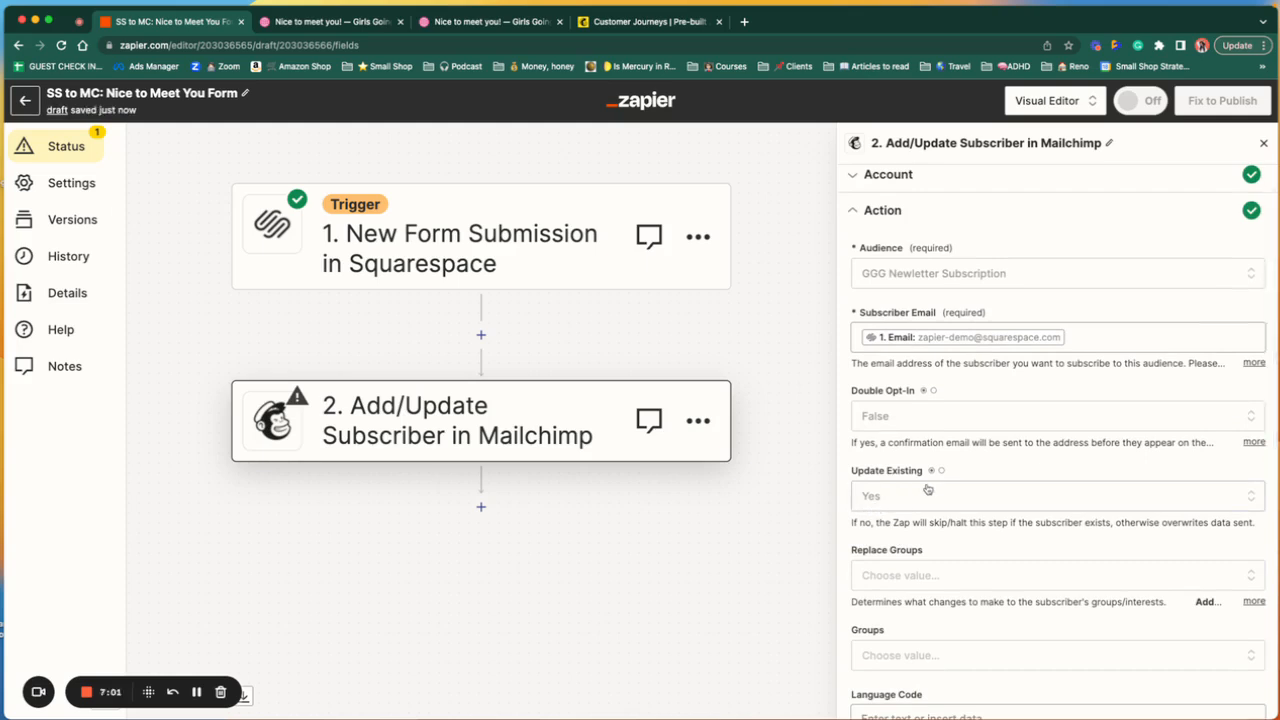
scroll(934, 517, "down", 4)
scroll(936, 515, "down", 4)
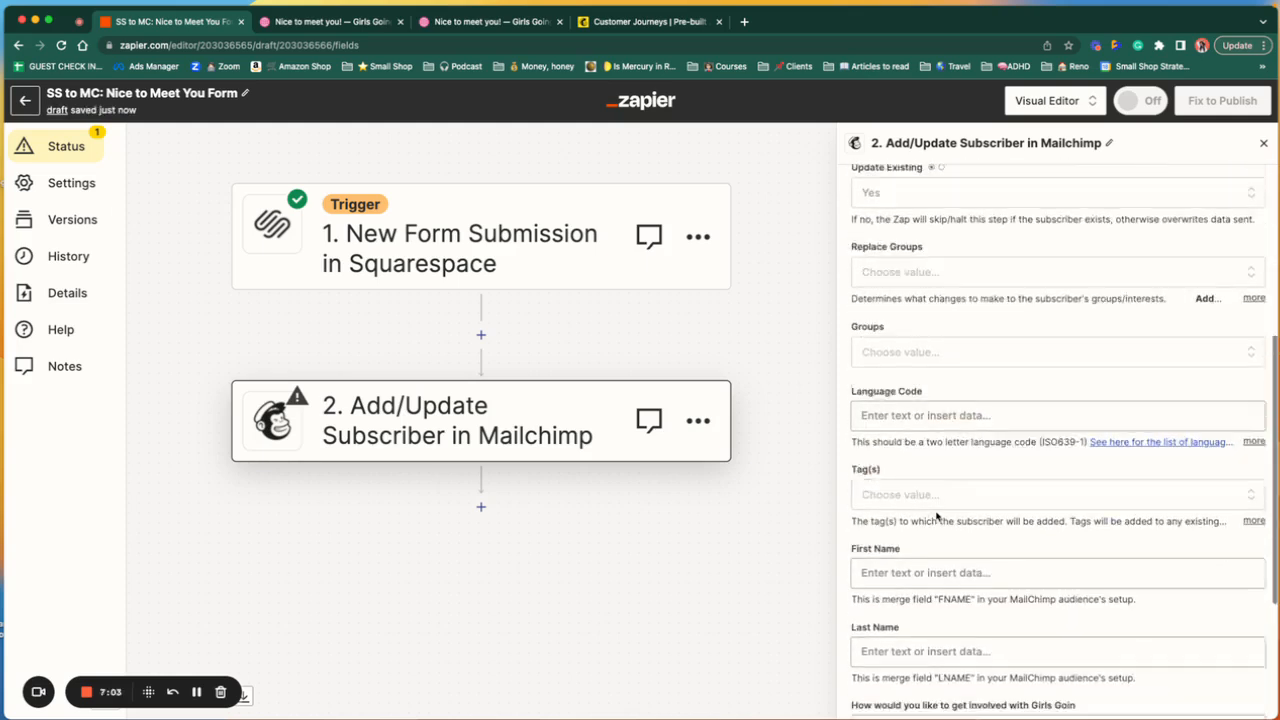
left_click(886, 541)
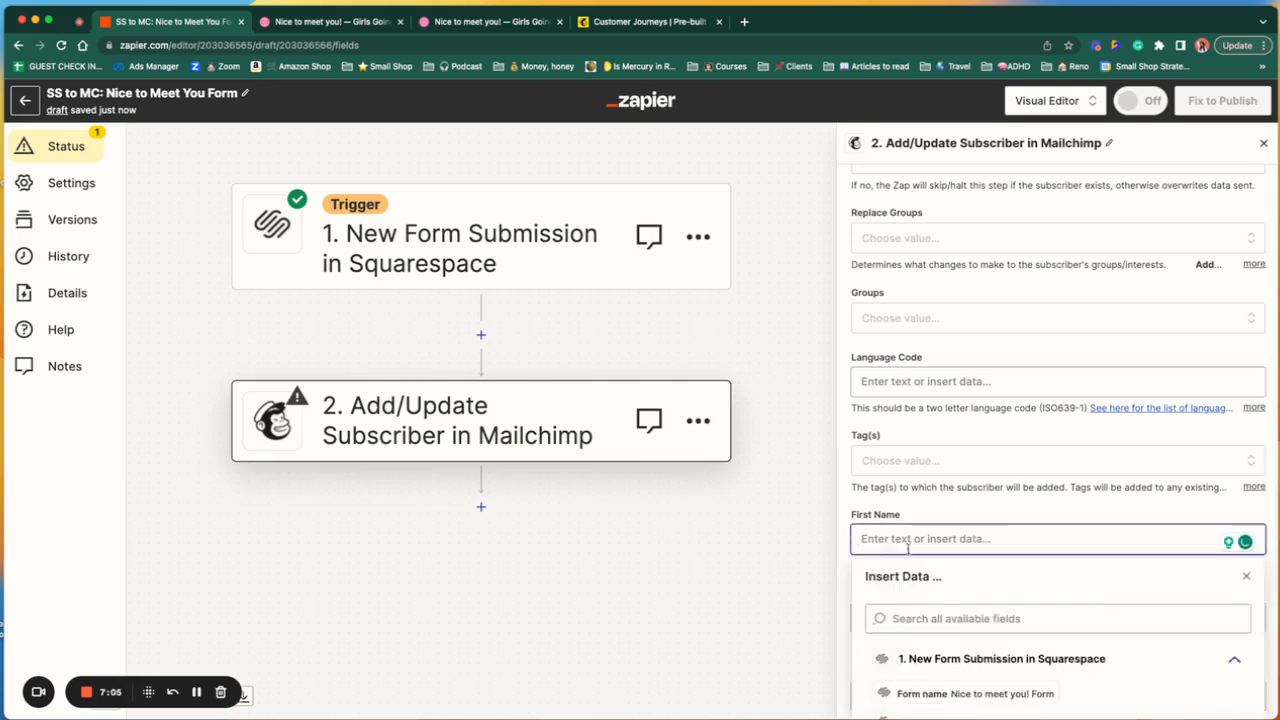
scroll(940, 610, "down", 4)
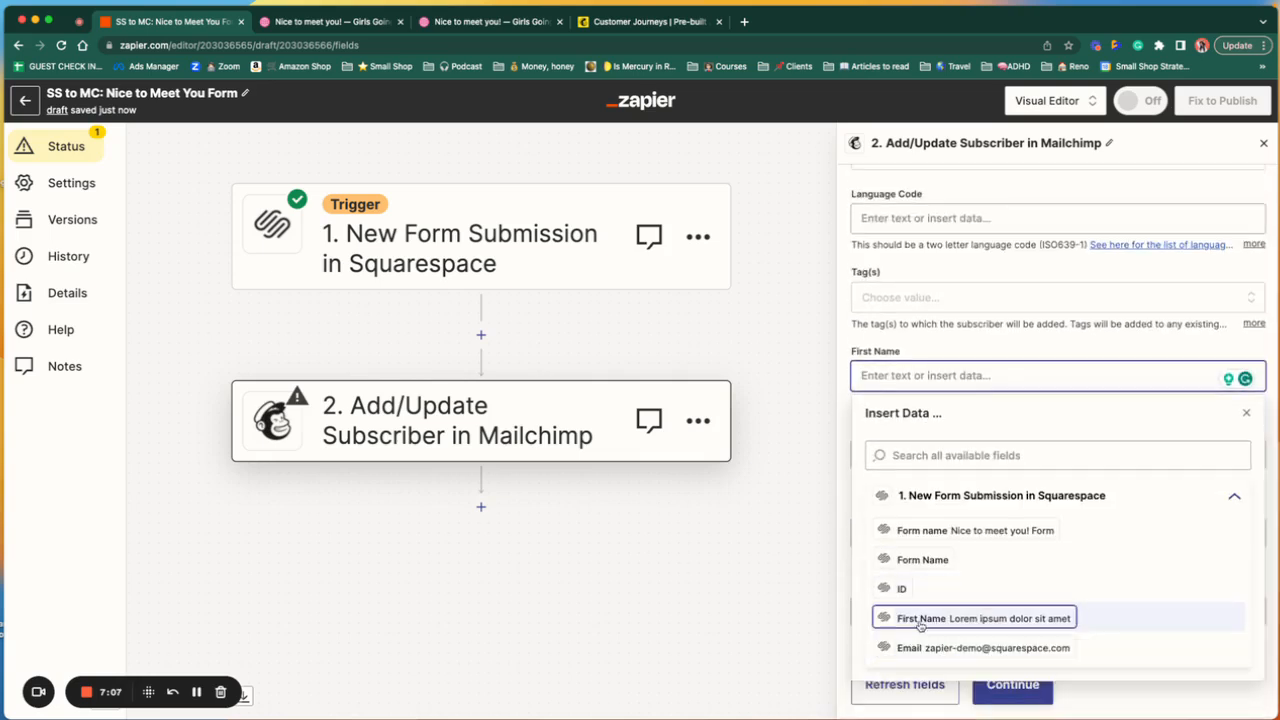
left_click(920, 618)
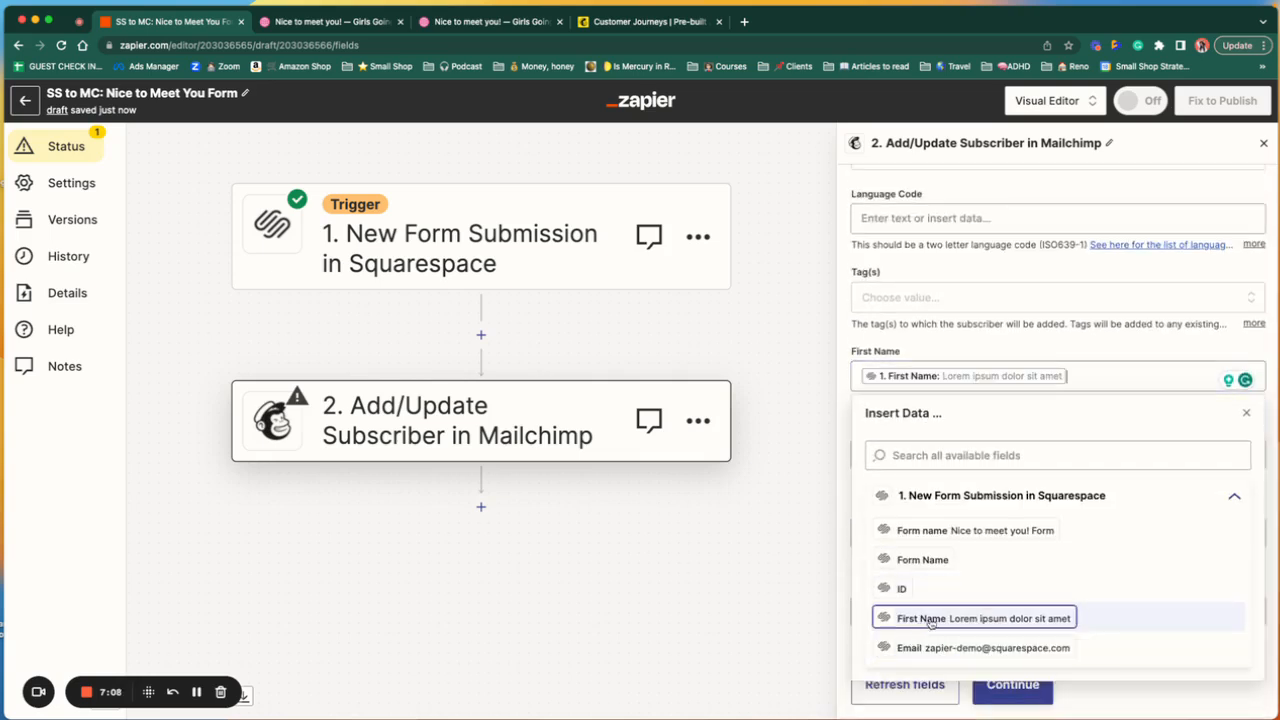
left_click(947, 532)
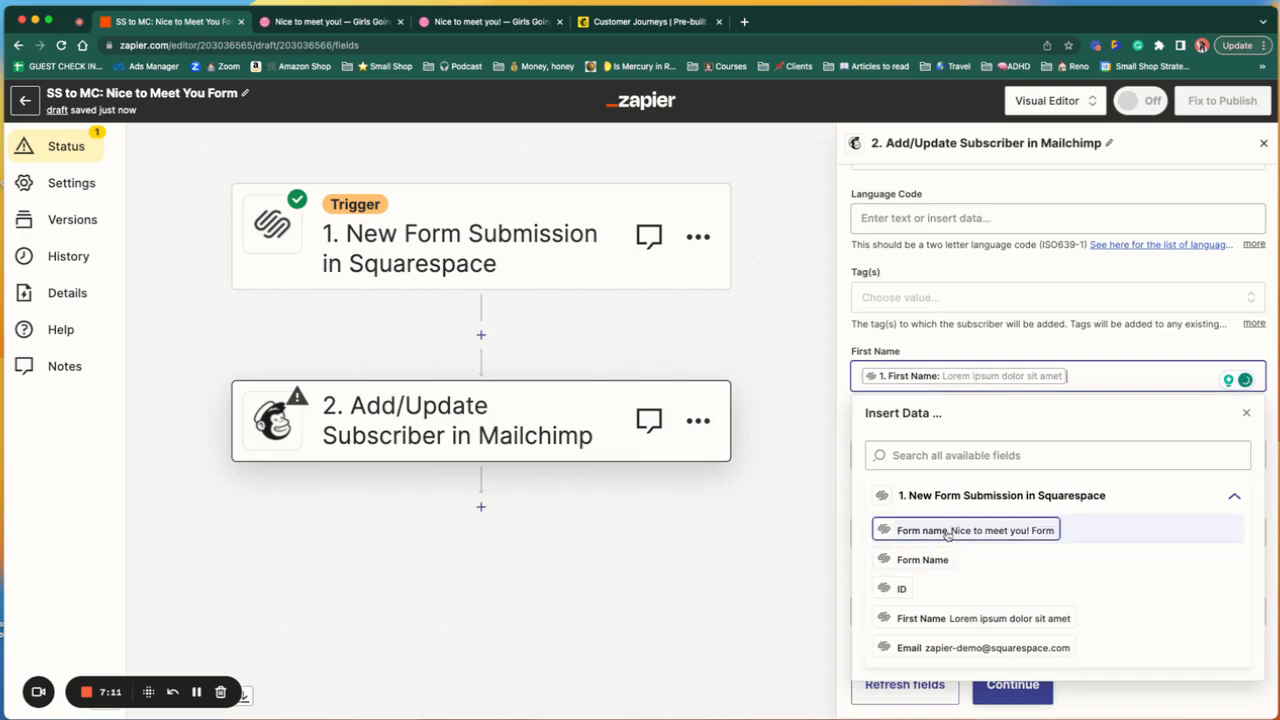
left_click(900, 348)
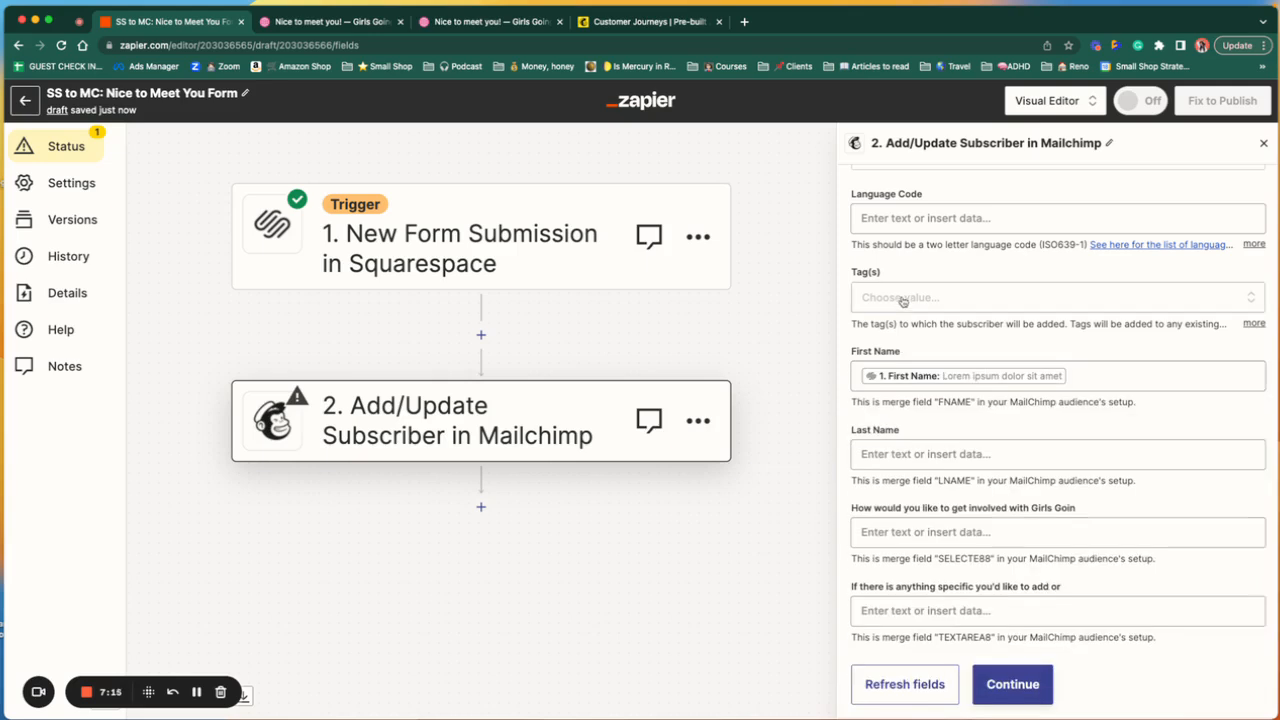
Look through the Mailchimp tags available for the subscriber and close the list.
left_click(902, 298)
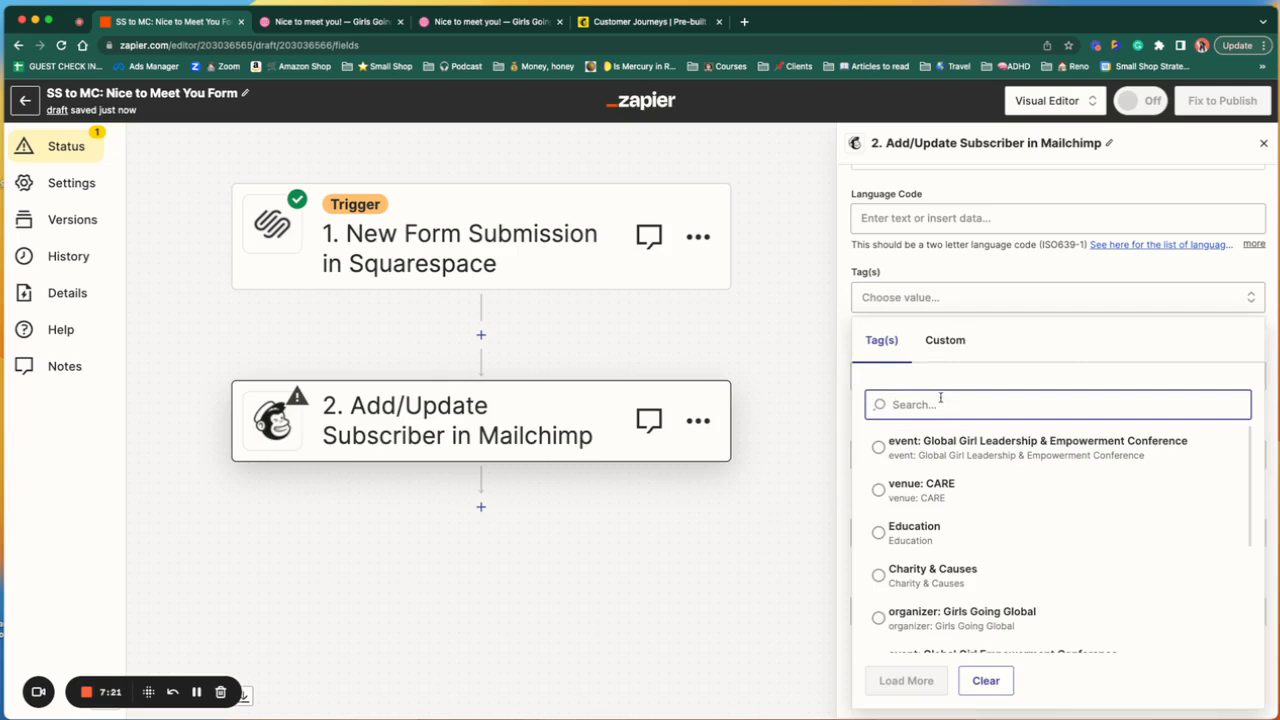
scroll(950, 440, "down", 1)
scroll(950, 440, "up", 1)
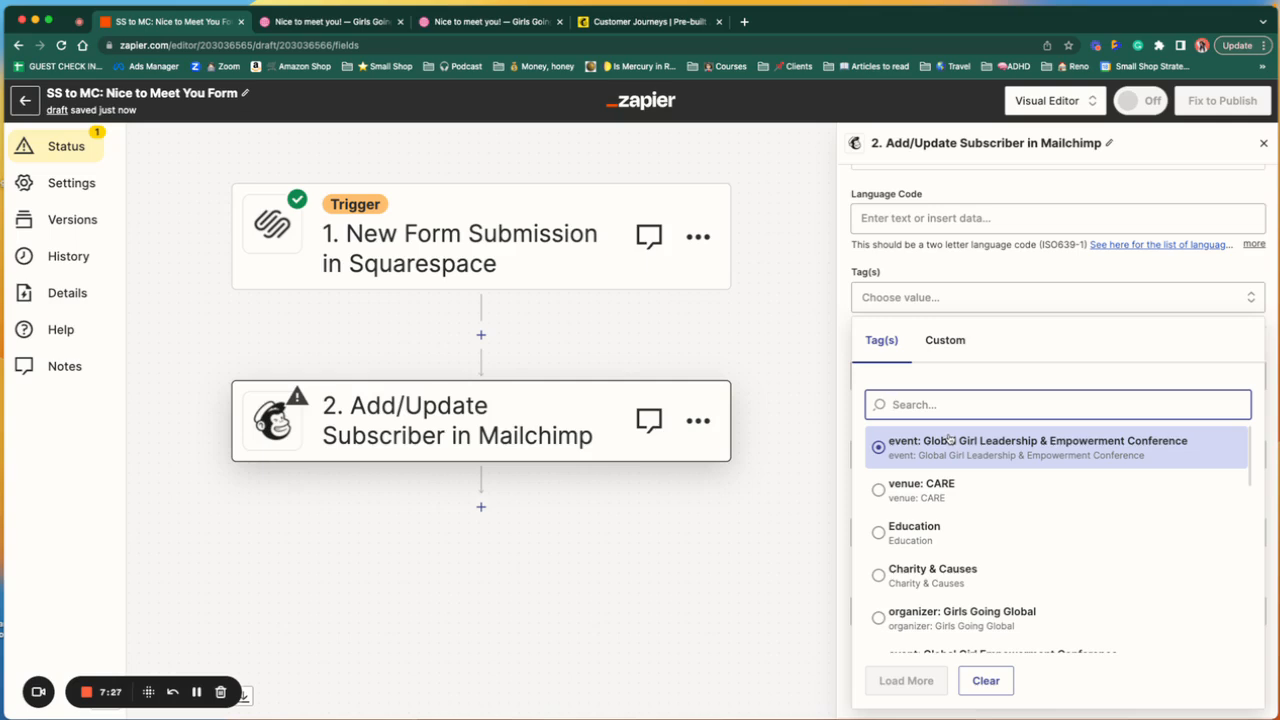
scroll(950, 440, "down", 5)
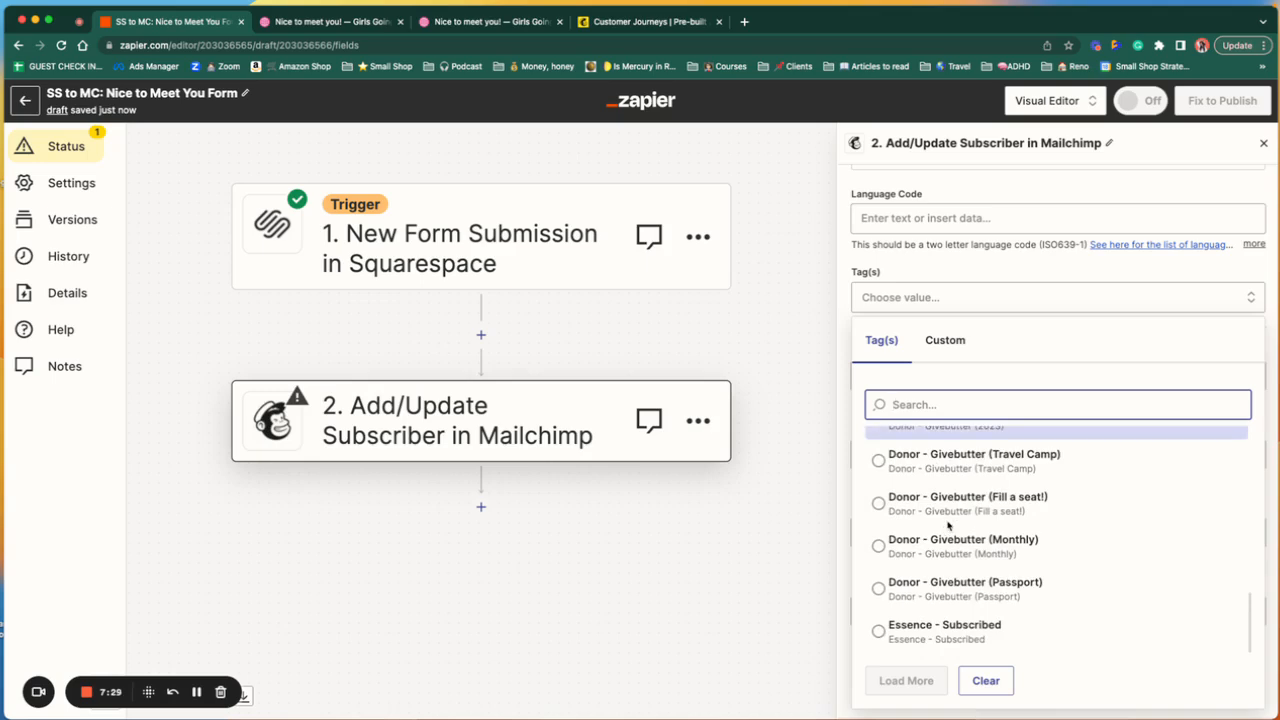
scroll(948, 525, "up", 5)
left_click(940, 528)
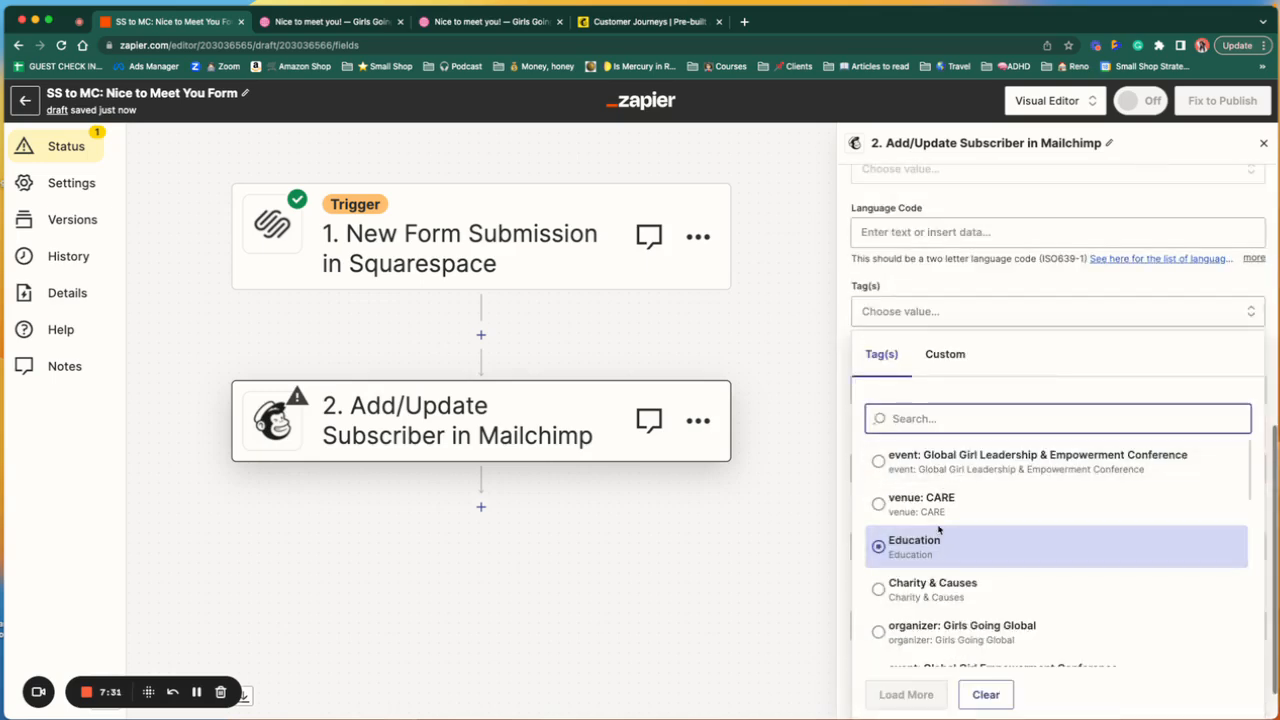
left_click(867, 298)
left_click(867, 298)
left_click(868, 298)
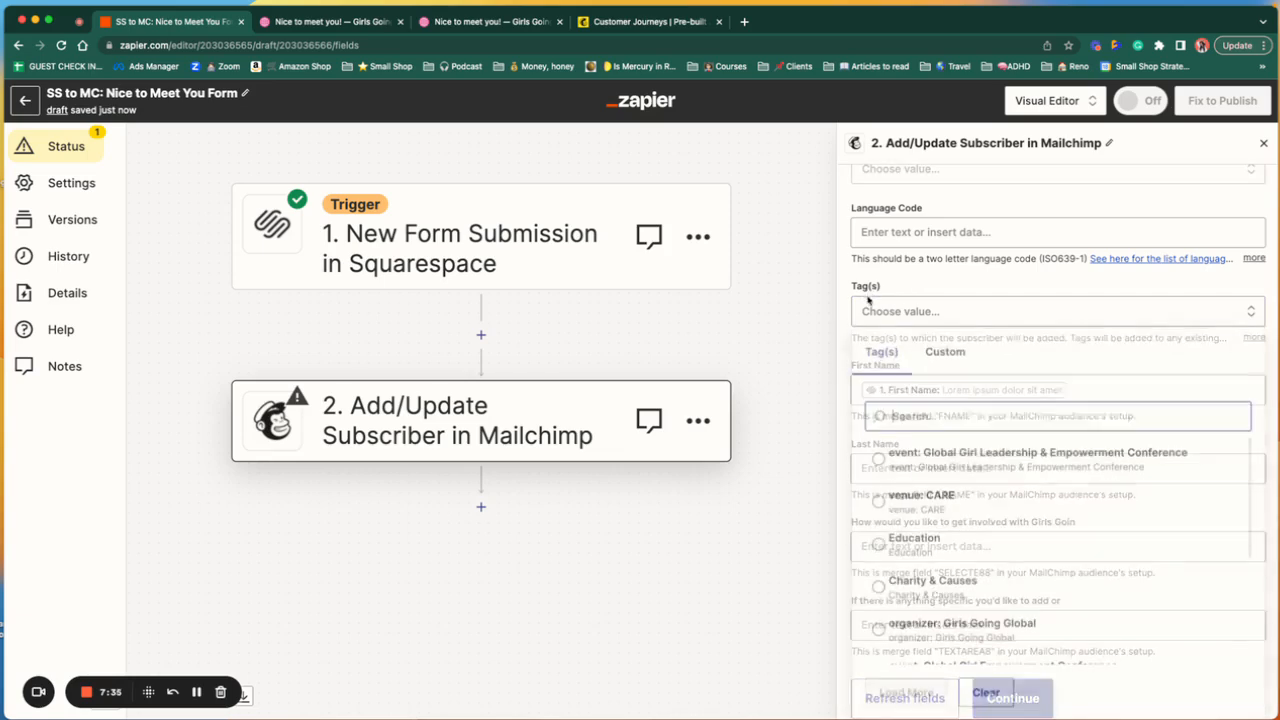
left_click(986, 691)
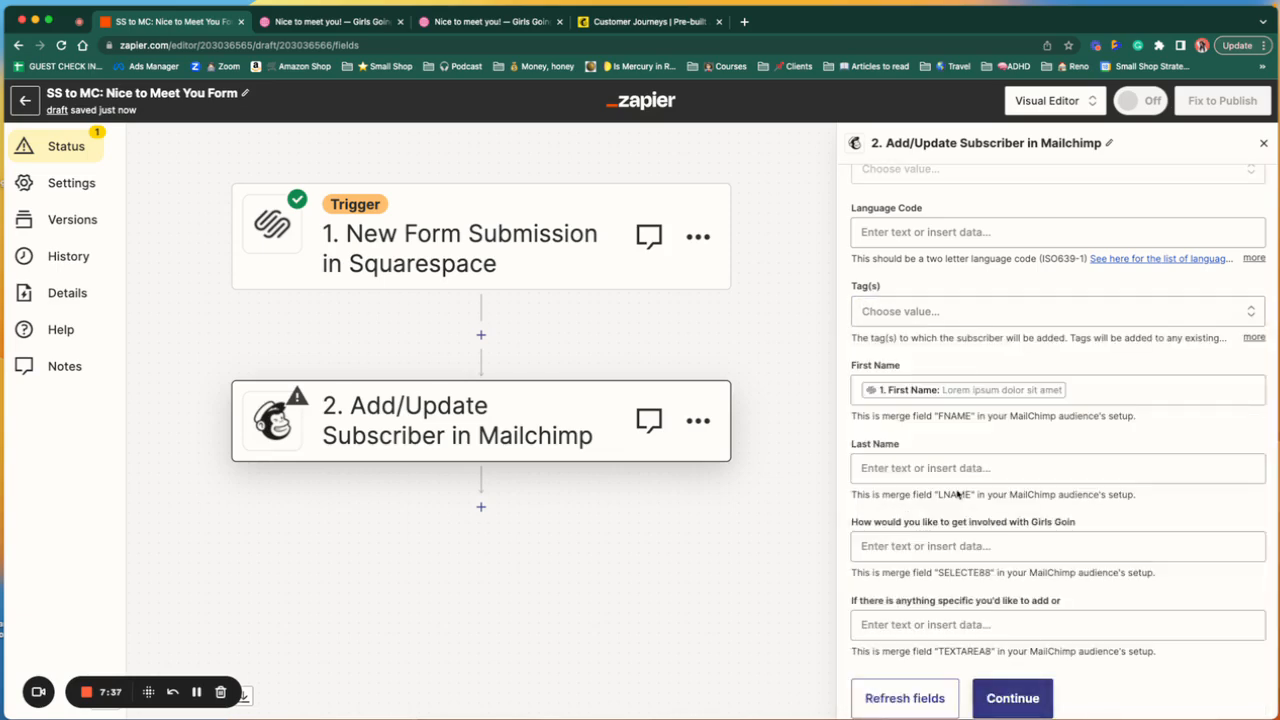
Continue with the mapped fields and test the action by sending the sample subscriber to Mailchimp.
scroll(973, 495, "down", 1)
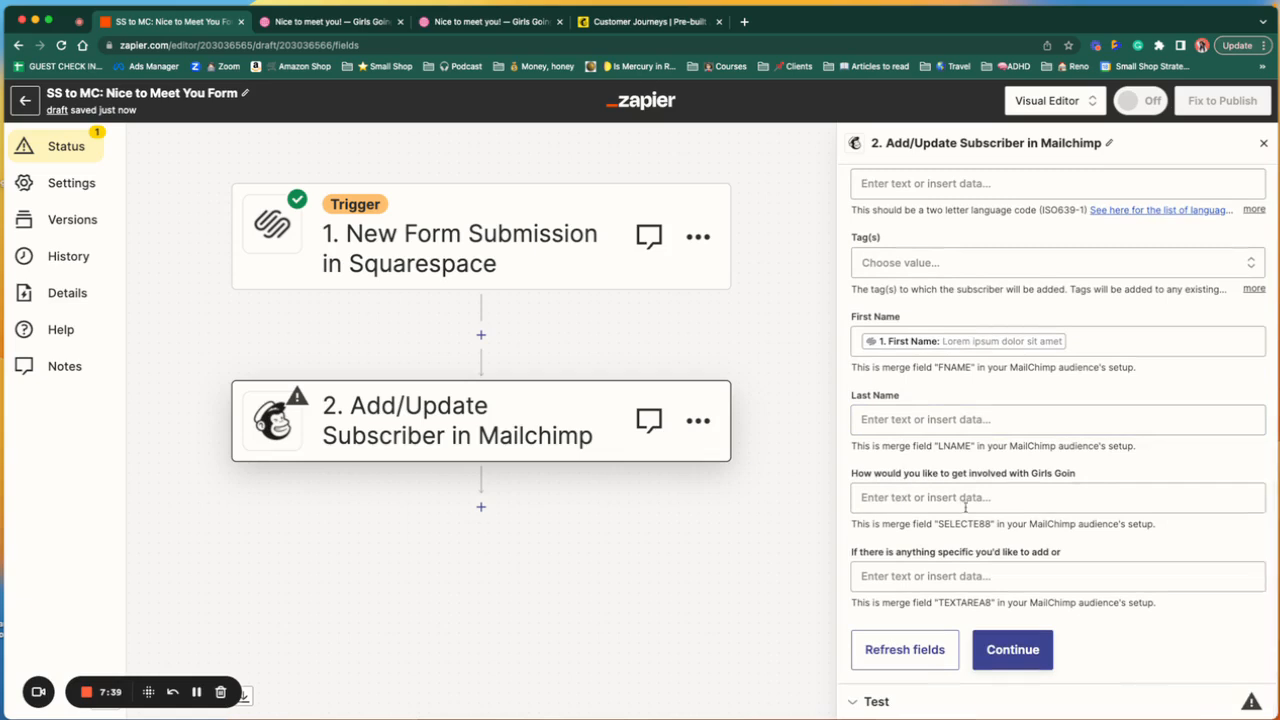
left_click(1012, 652)
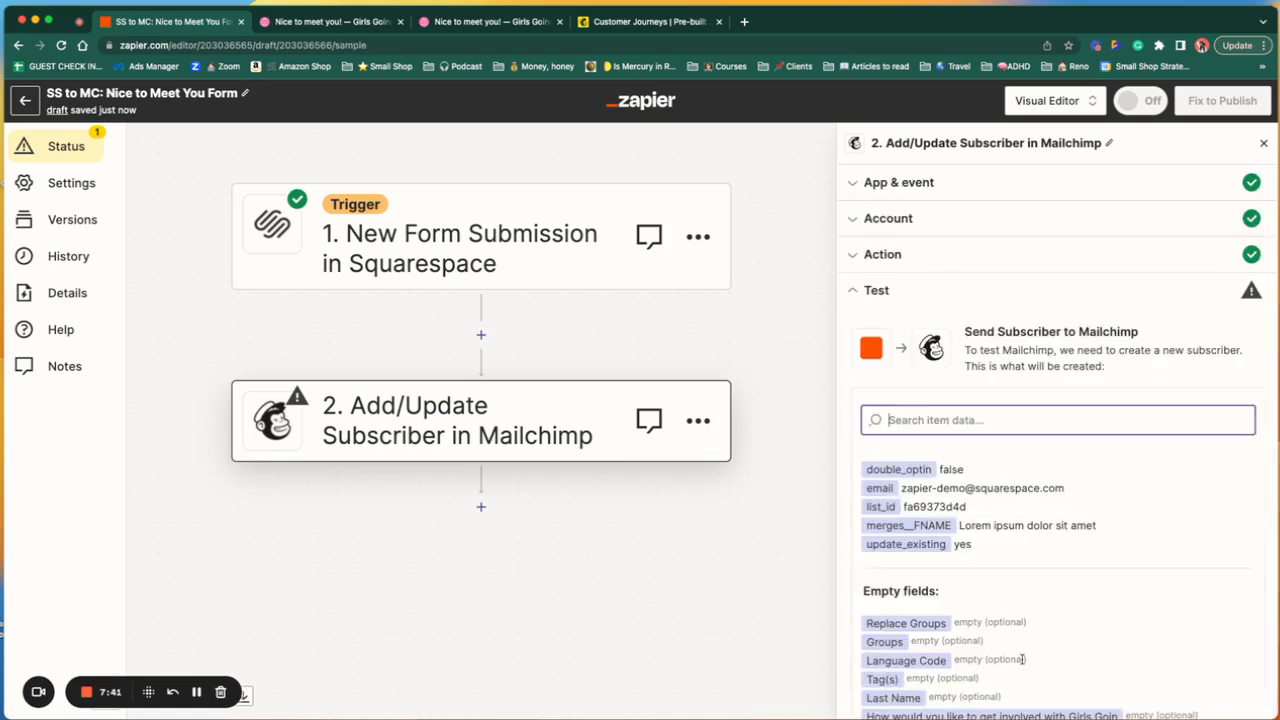
scroll(1016, 594, "down", 2)
left_click(1017, 688)
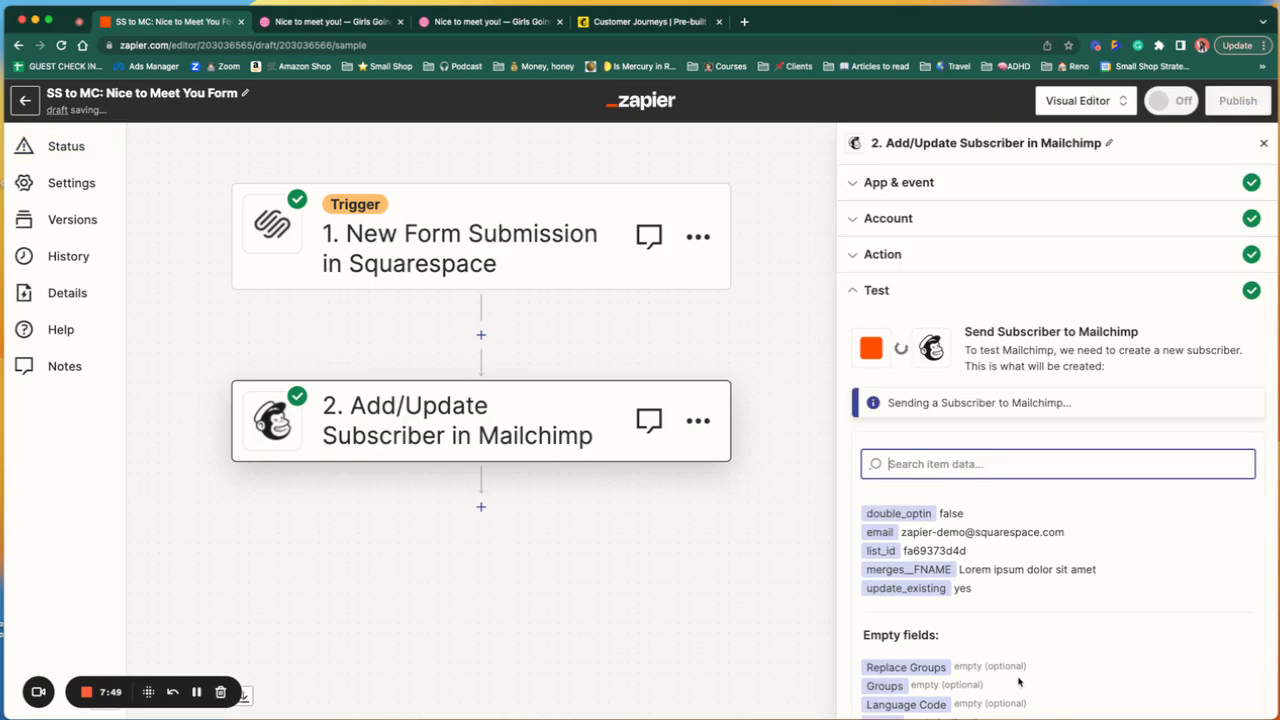
Go through the returned subscriber test data and publish the Zap.
scroll(1018, 680, "down", 1)
scroll(1018, 677, "down", 15)
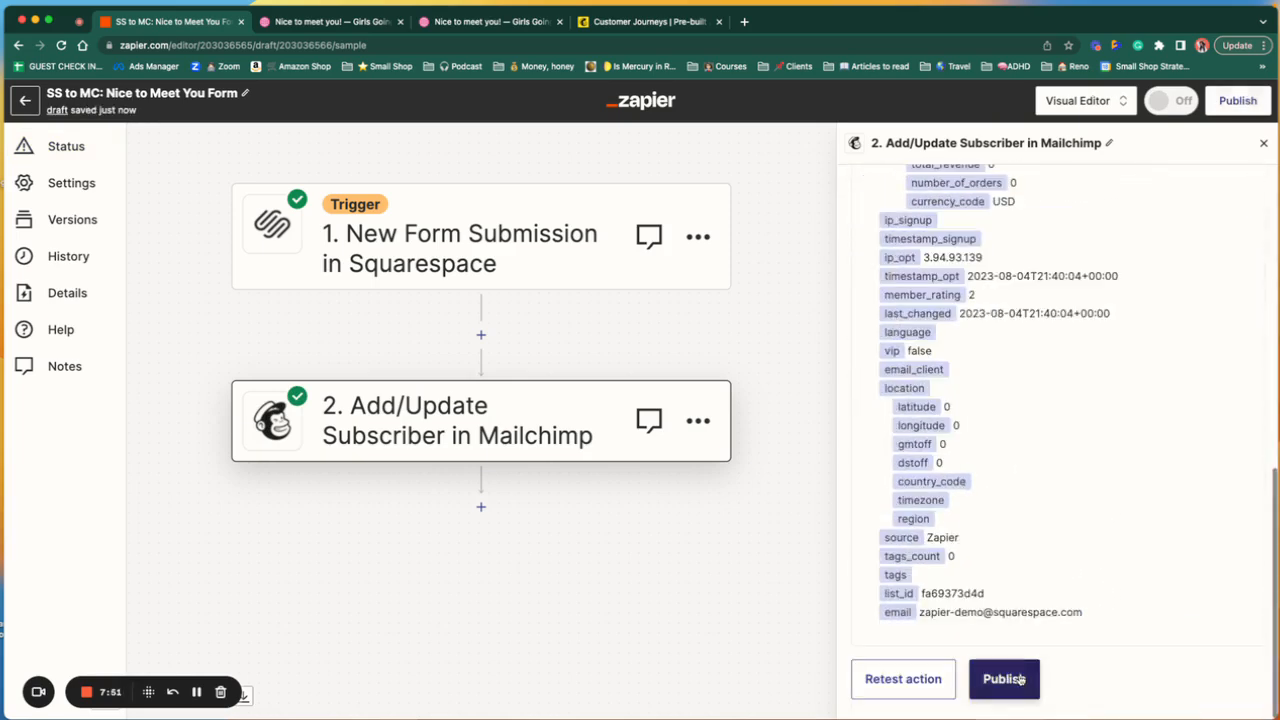
left_click(1018, 679)
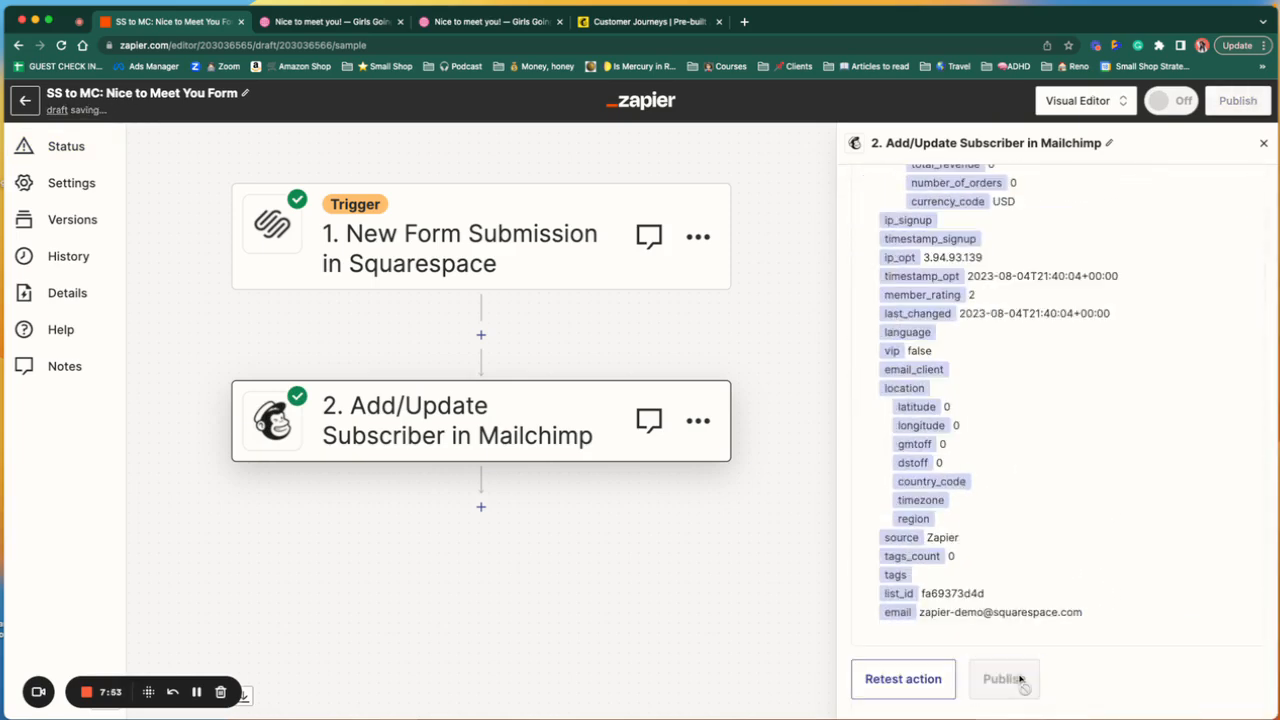